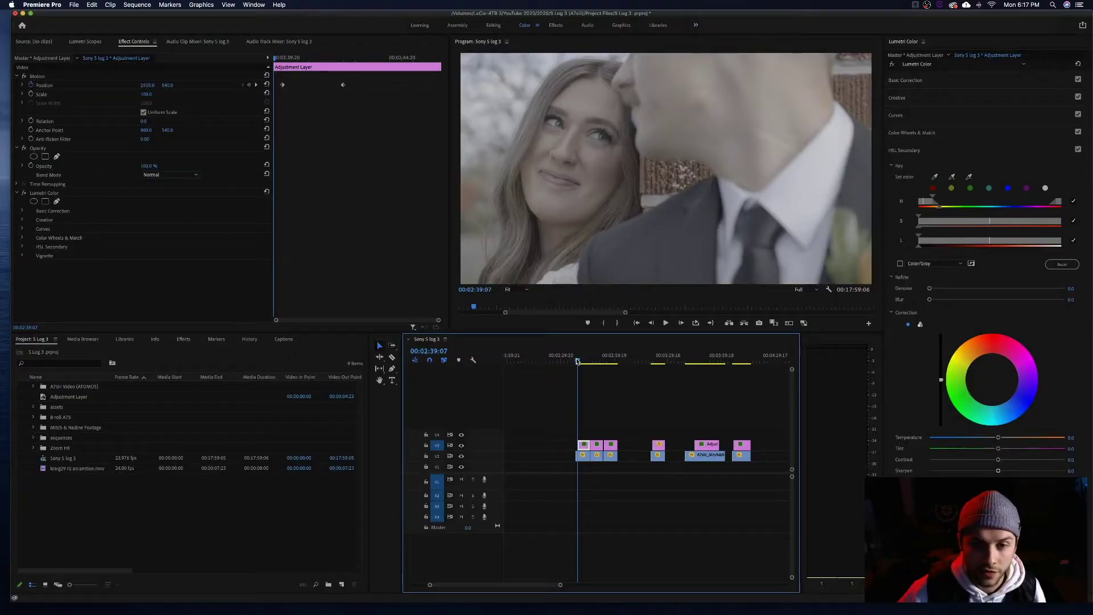
Play the sequence briefly and stop it to review the couple's close-up shots.
key("space")
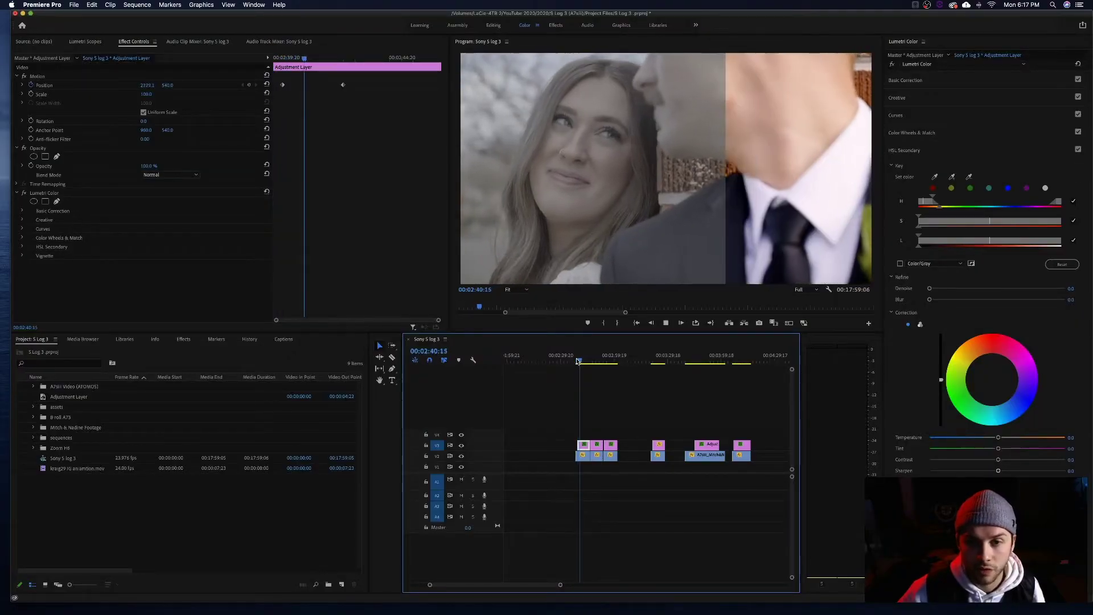
key("space")
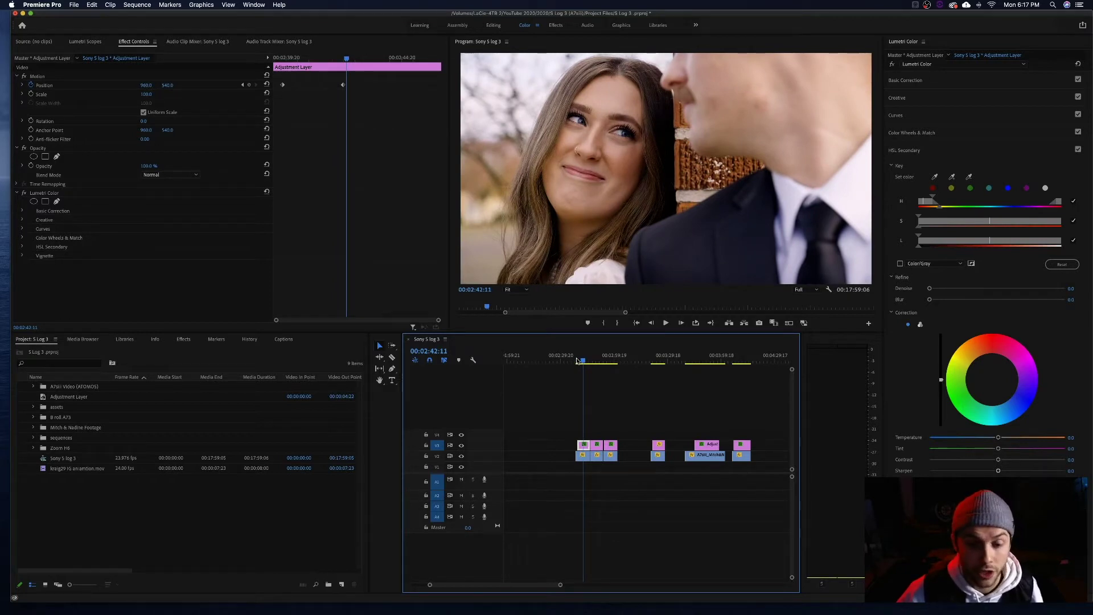
On the V3 adjustment layer over the close-up, shape an RGB S-curve with brighter highlights and crushed blacks.
left_click_drag(584, 361, 659, 362)
left_click(659, 445)
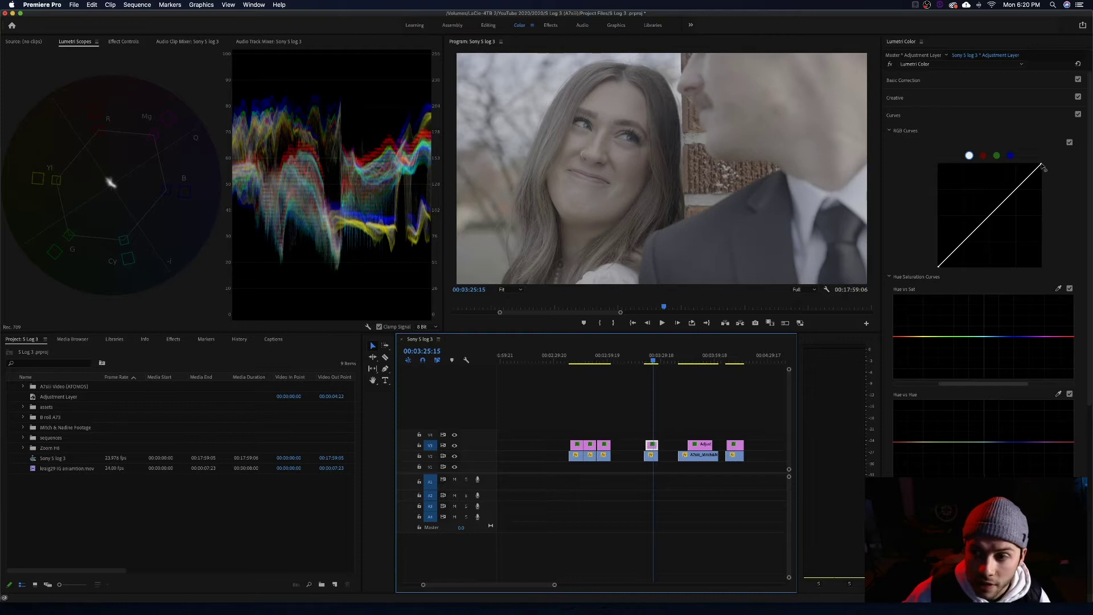
left_click_drag(1042, 167, 1041, 172)
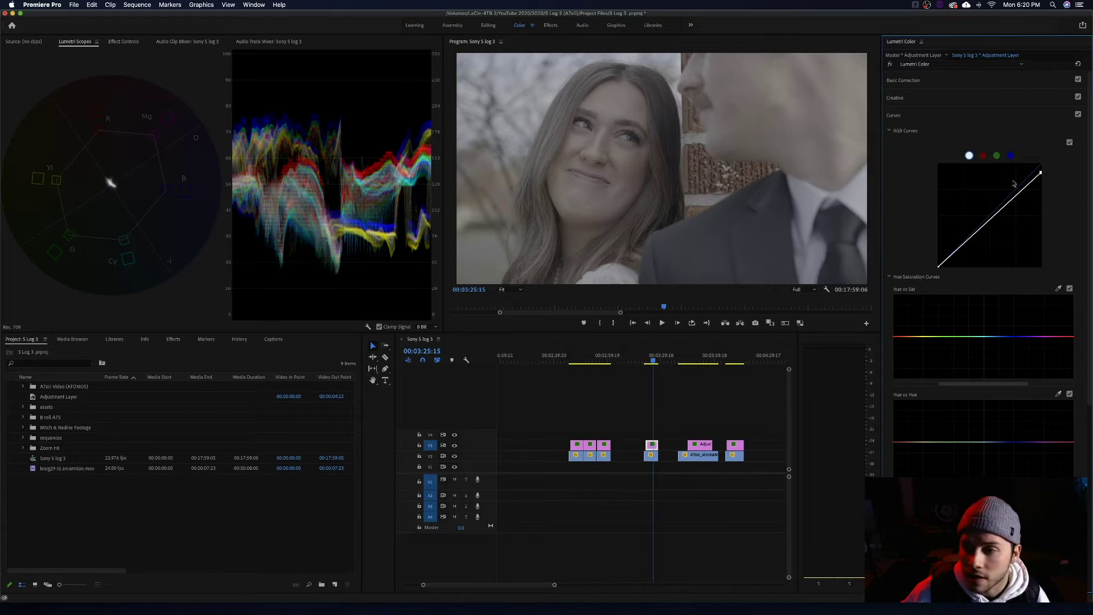
mouse_move(1042, 177)
left_mouse_down()
mouse_move(1046, 164)
mouse_move(1029, 166)
left_mouse_up()
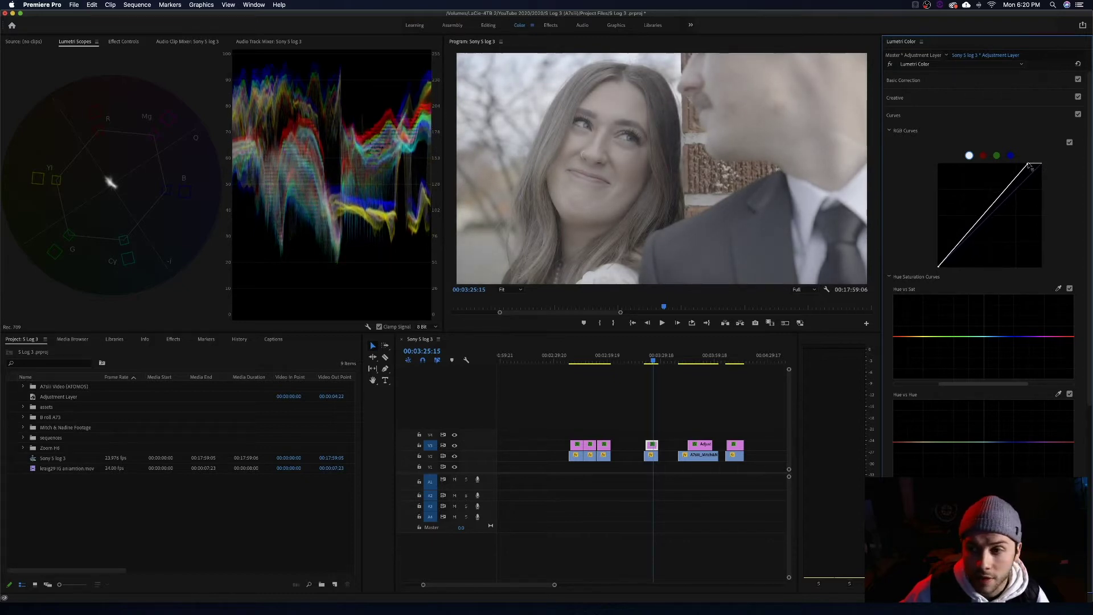
left_click_drag(940, 268, 951, 276)
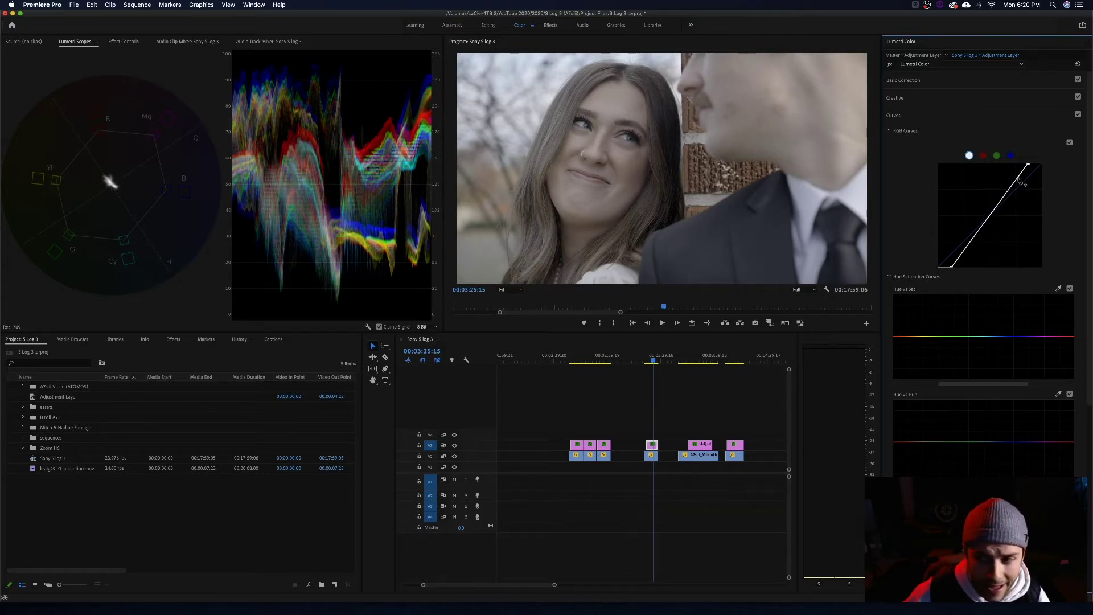
left_click_drag(1020, 181, 1016, 178)
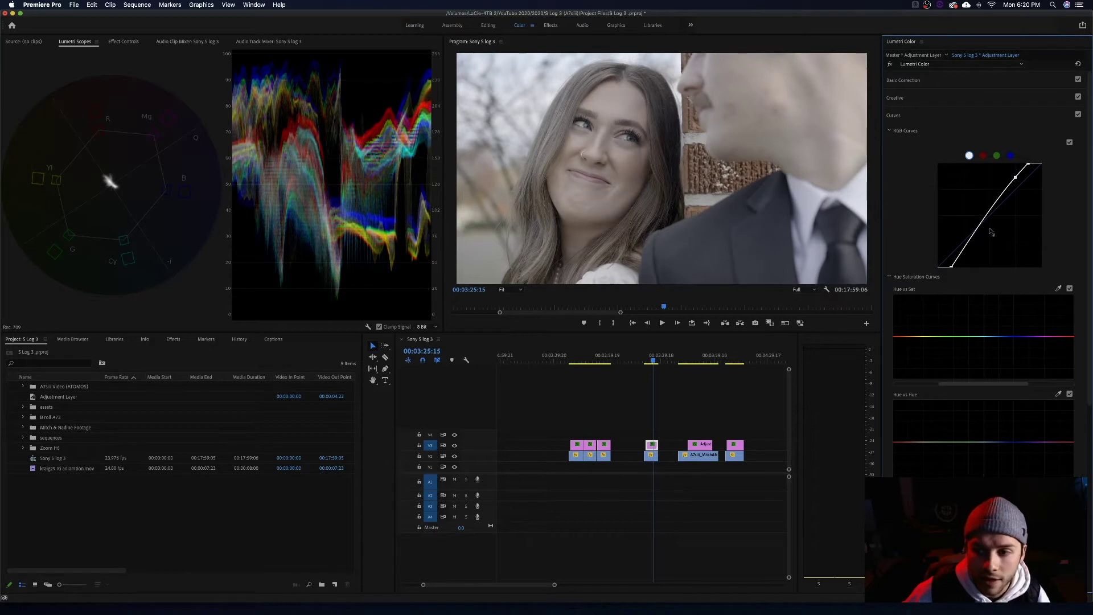
left_click_drag(967, 246, 967, 249)
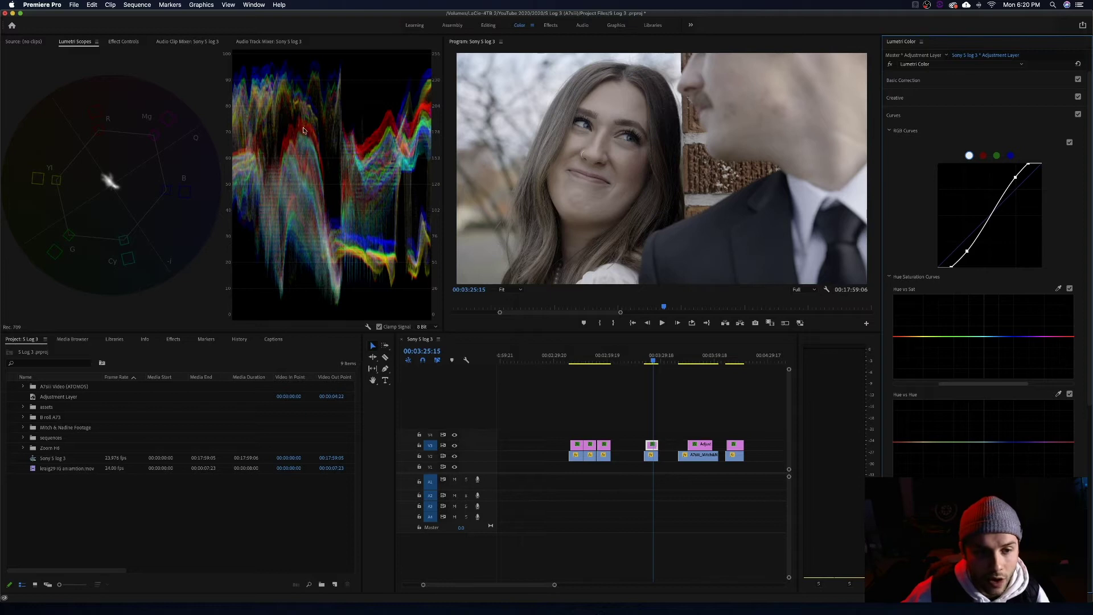
Toggle V3 visibility off and on to compare graded and ungraded footage.
left_click(455, 448)
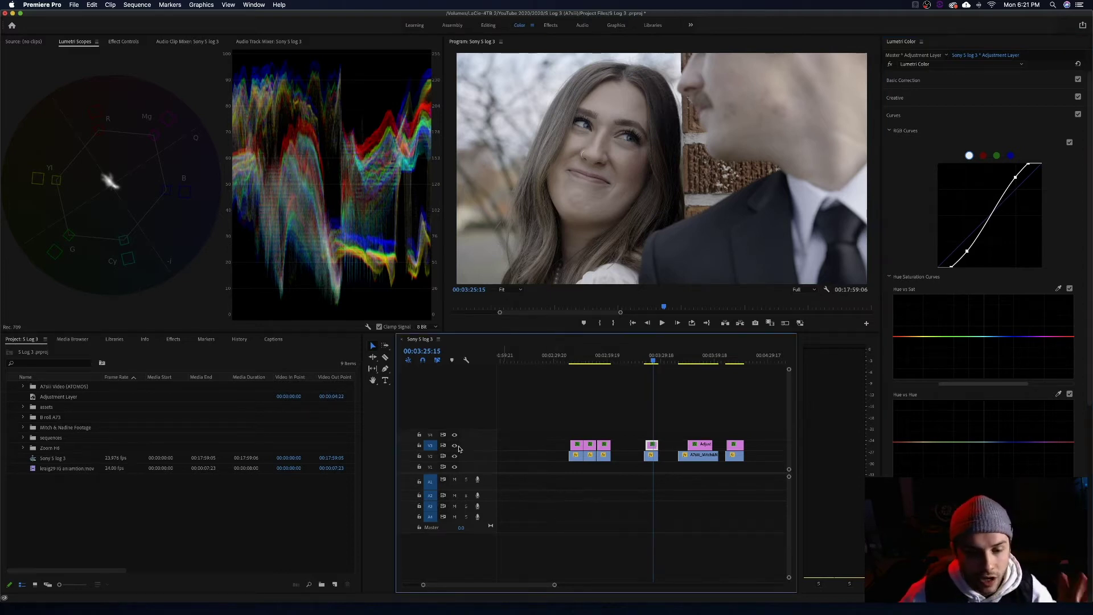
left_click(454, 446)
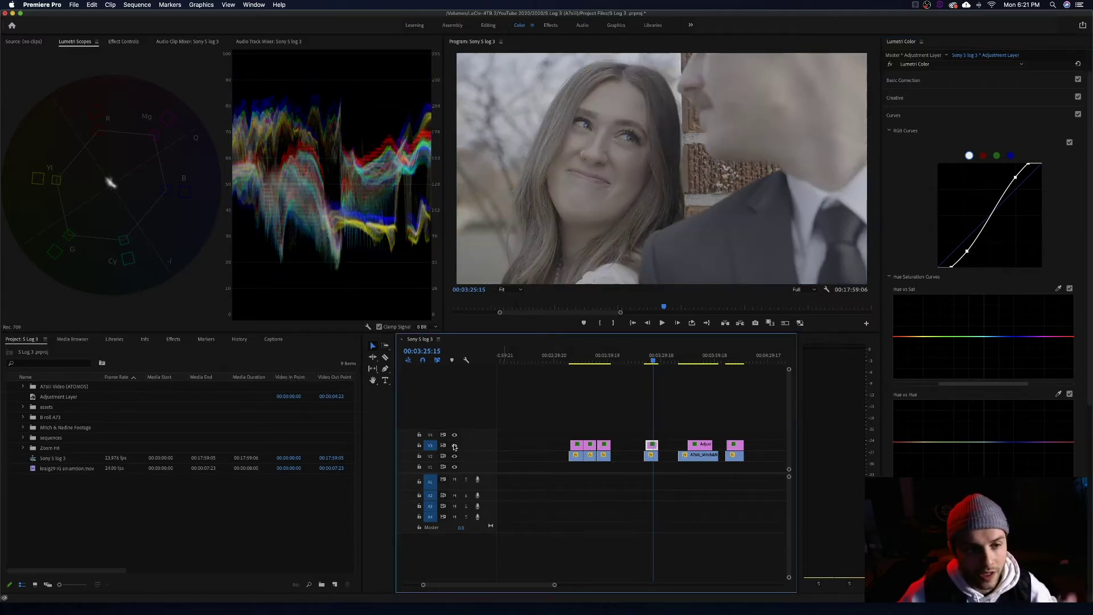
left_click(454, 446)
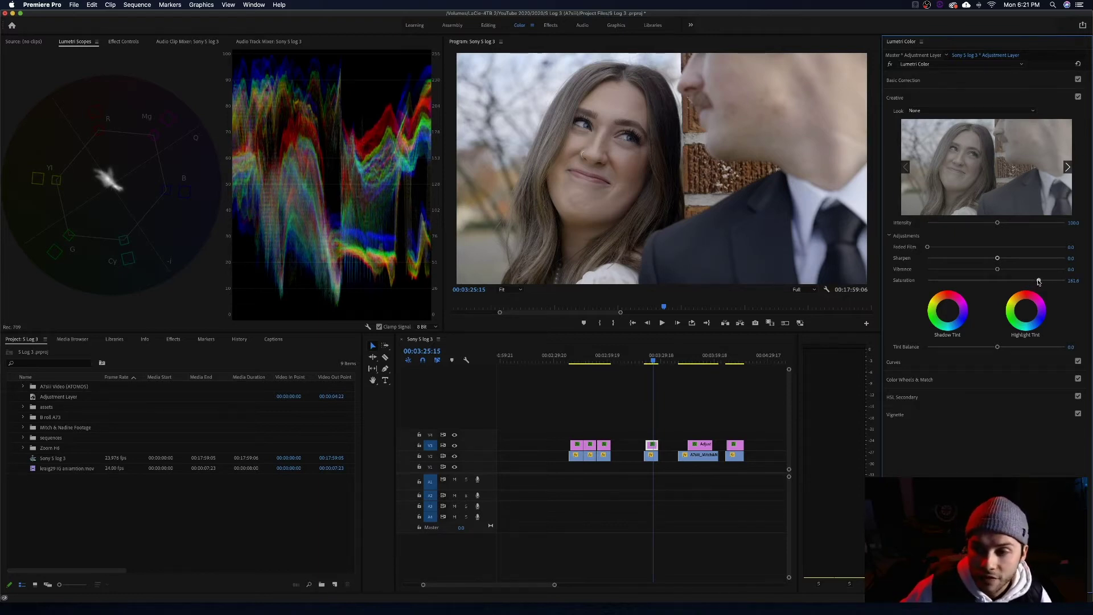
Raise the close-up adjustment layer's Saturation to 165.3 and Vibrance to about 7.
left_click_drag(1039, 281, 1042, 282)
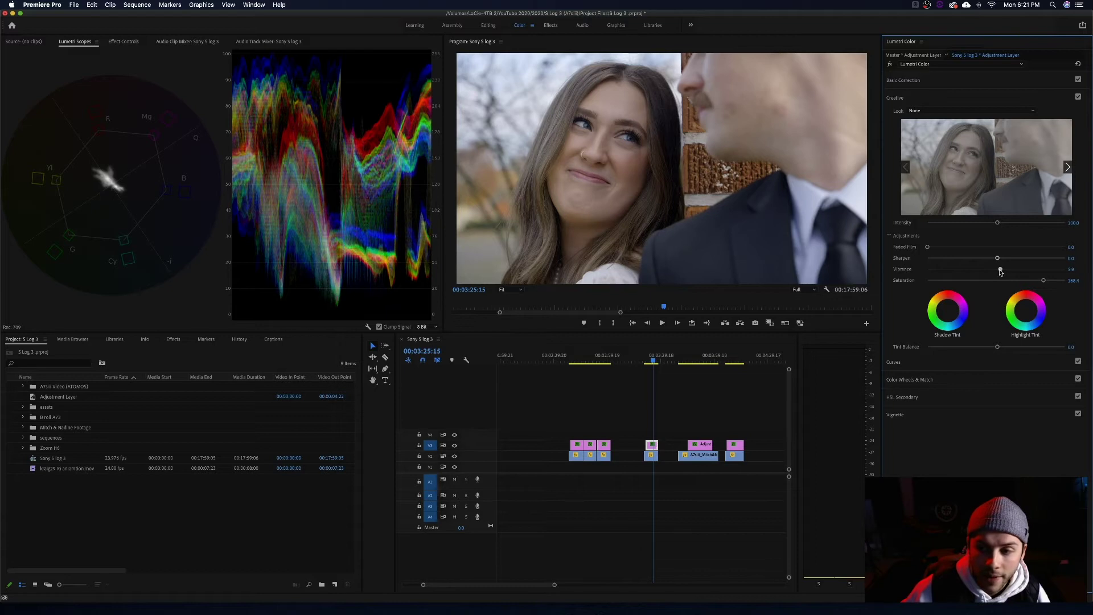
mouse_move(1000, 272)
left_mouse_down()
mouse_move(1047, 273)
mouse_move(999, 275)
mouse_move(999, 258)
mouse_move(1013, 259)
left_mouse_up()
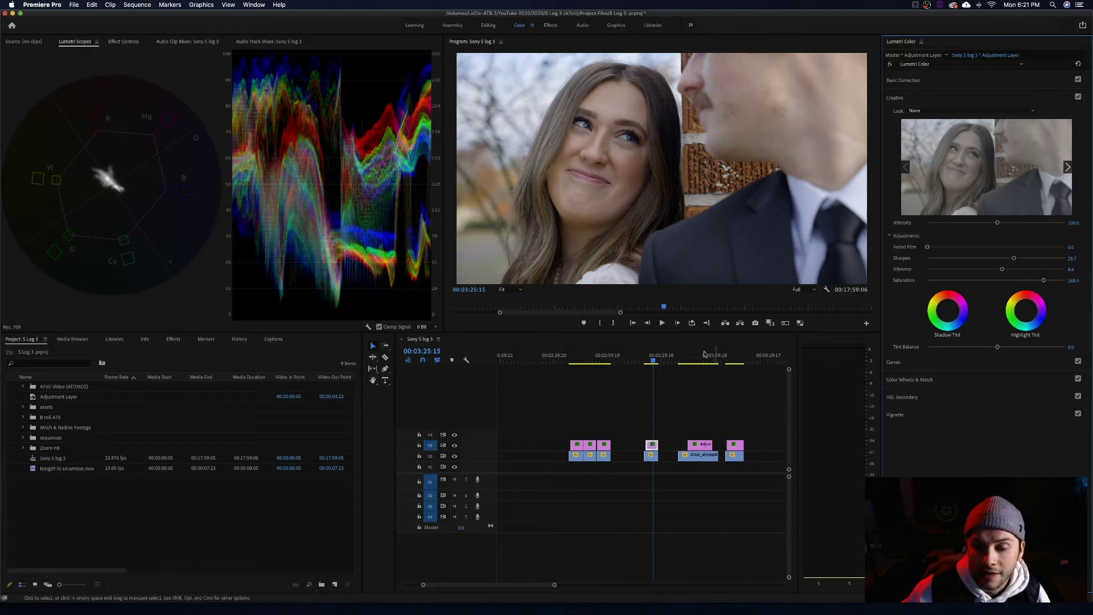
After a quick before/after check, raise Exposure to 0.2 and add contrast in Basic Correction.
left_click(455, 446)
left_click(455, 446)
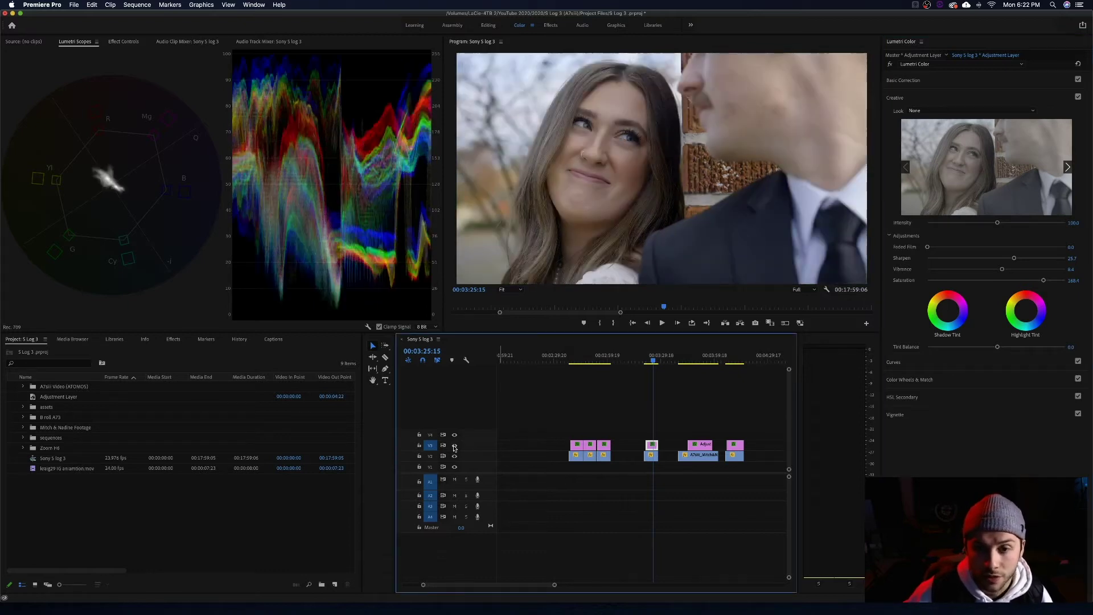
left_click(1005, 79)
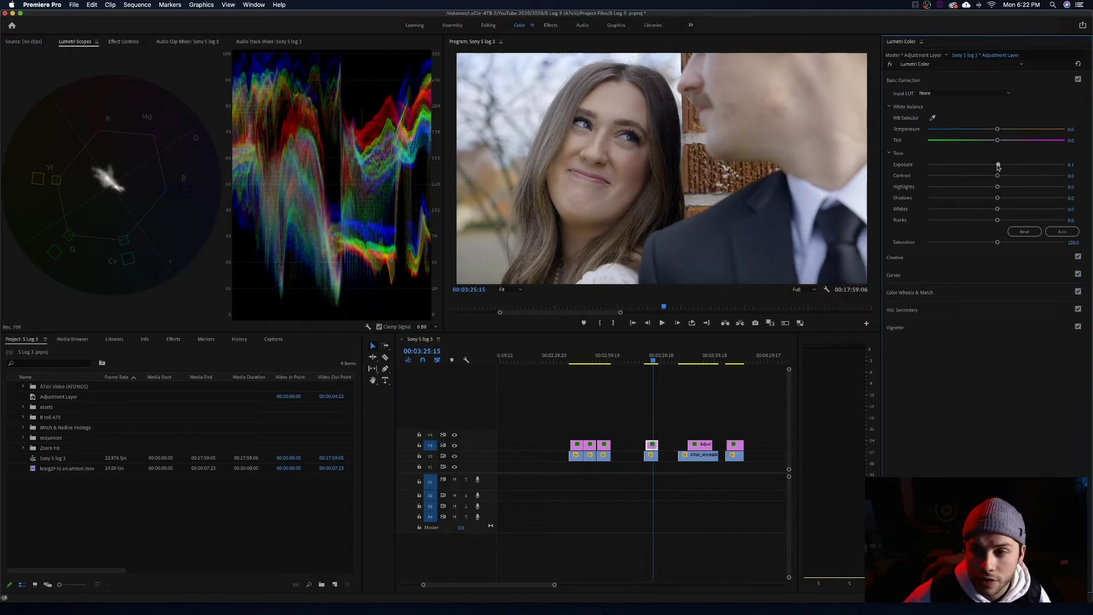
left_click_drag(998, 167, 983, 221)
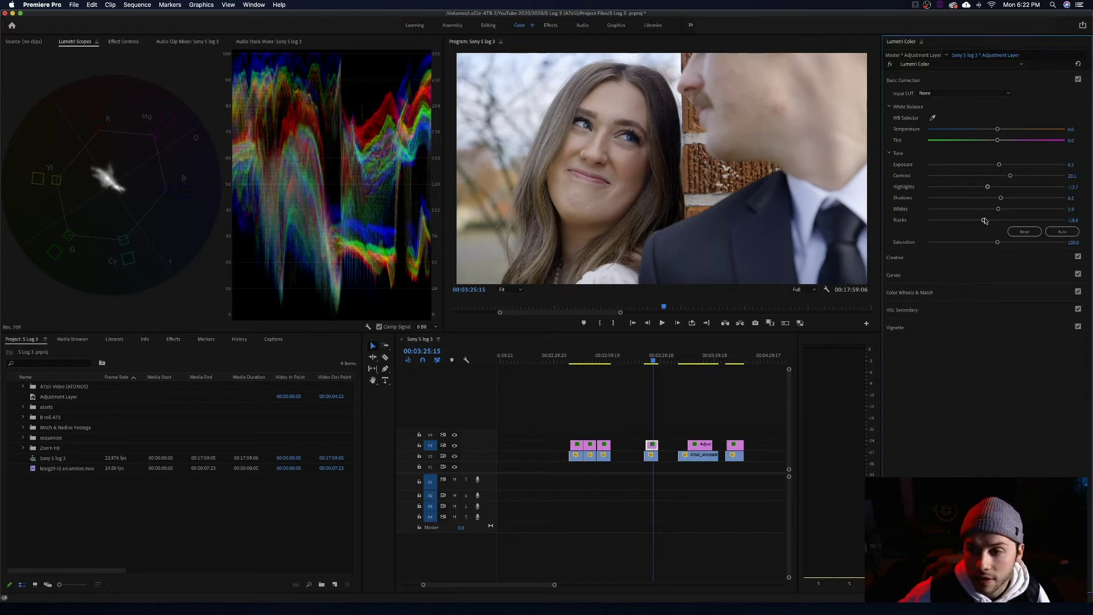
Darken the RGB curve's shadow point slightly and warm Temperature to 3.0.
left_click(963, 278)
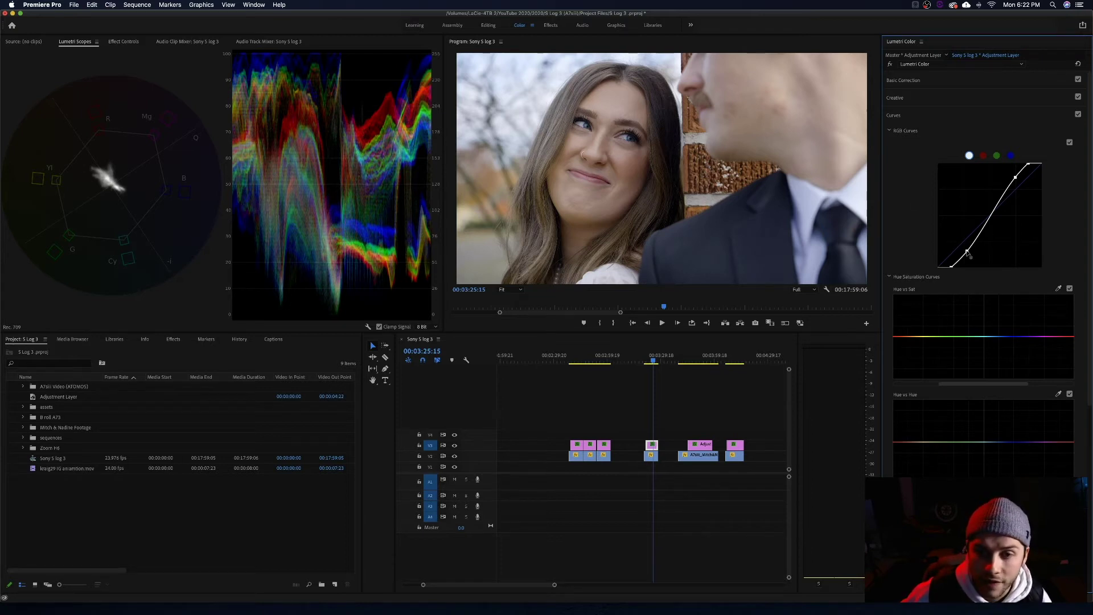
left_click_drag(967, 252, 971, 255)
left_click(968, 80)
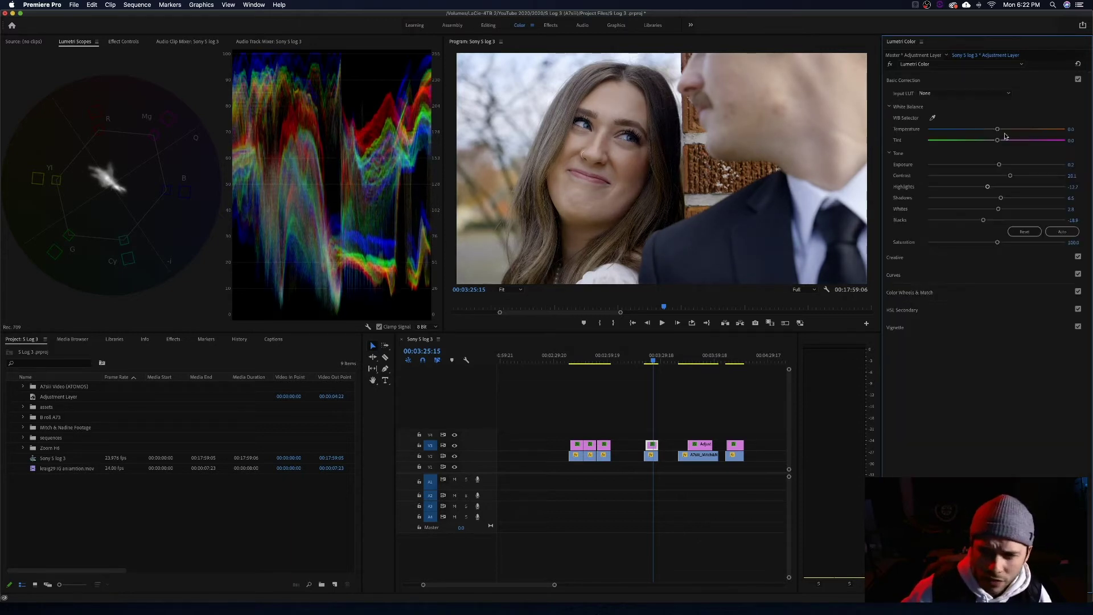
left_click(1075, 129)
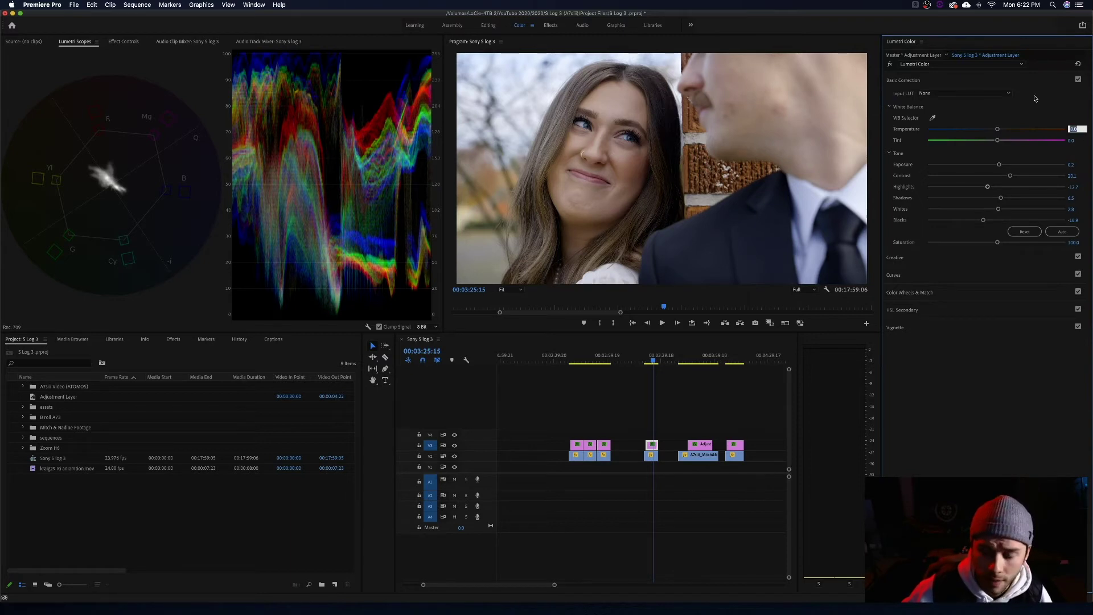
key("Up")
key("Up")
key("Up")
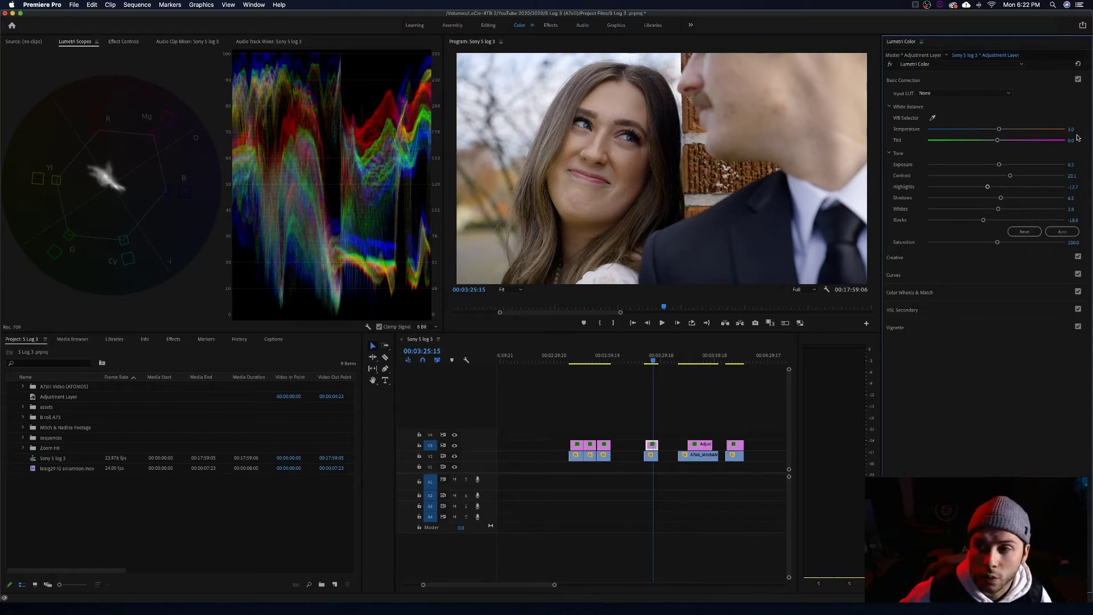
left_click(1074, 116)
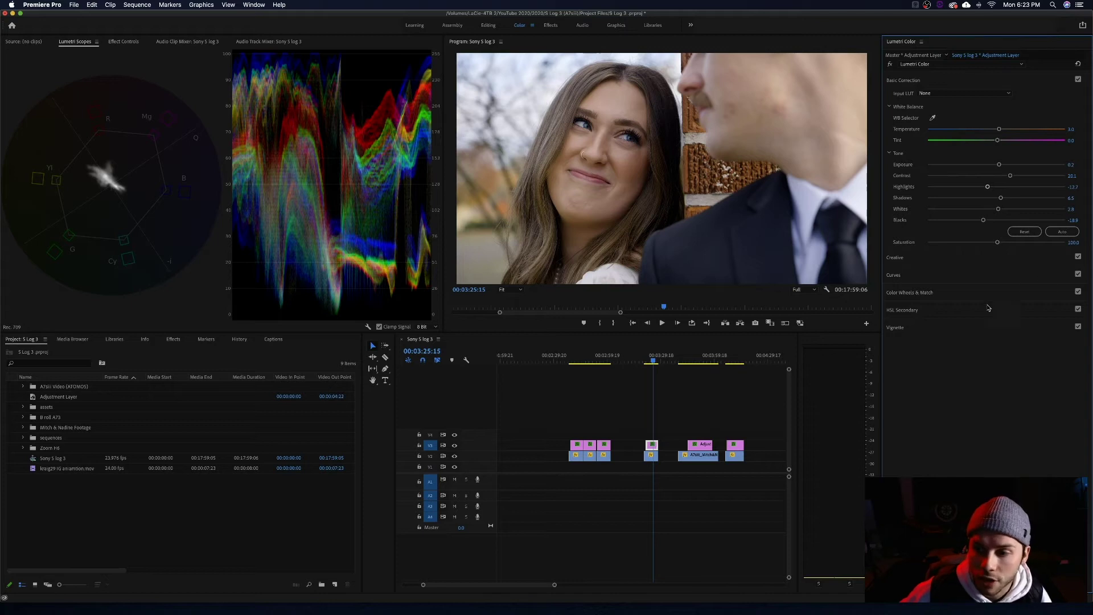
left_click(455, 446)
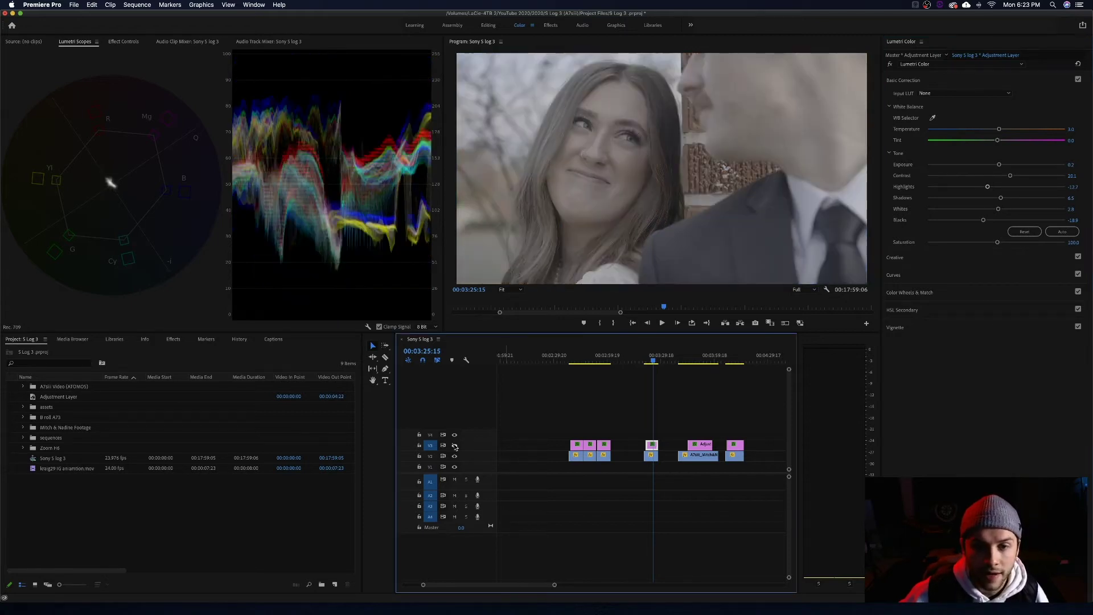
left_click(455, 447)
left_click(454, 446)
left_click(455, 446)
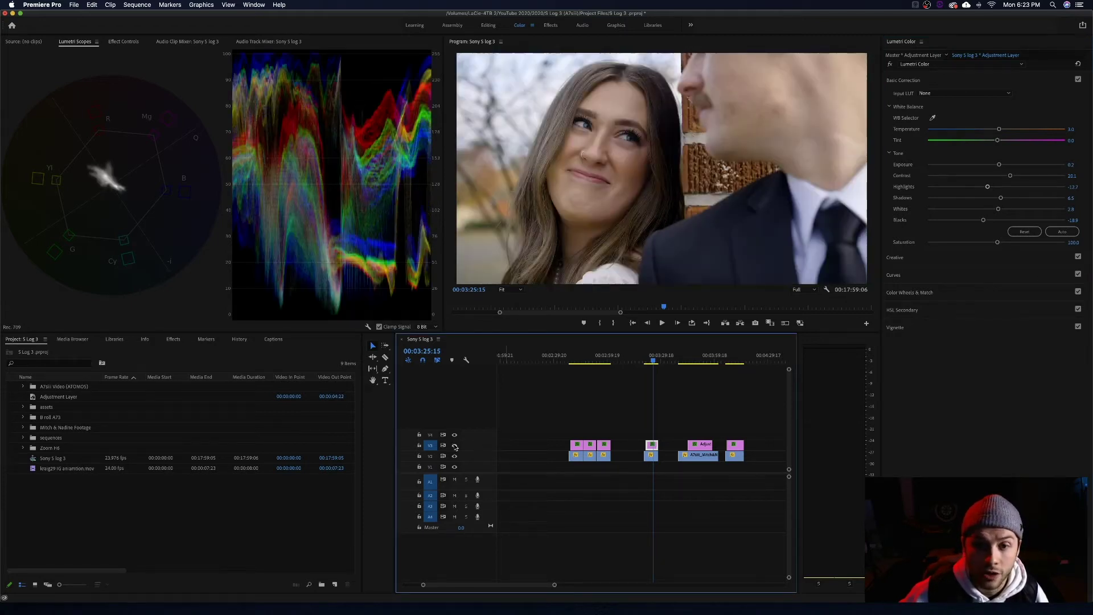
left_click(455, 446)
left_click(455, 447)
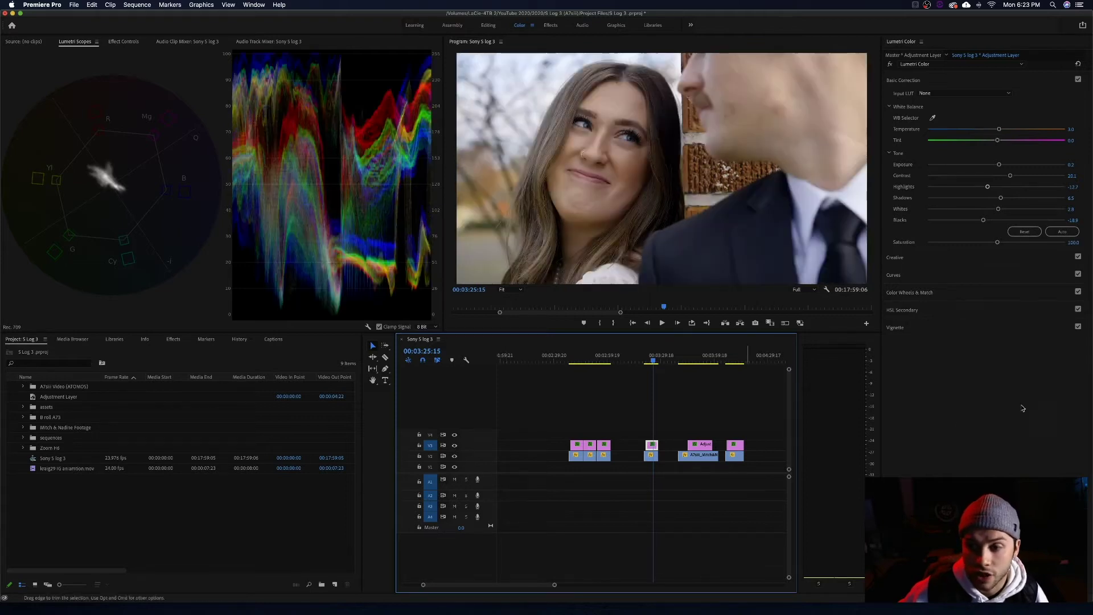
left_click(973, 276)
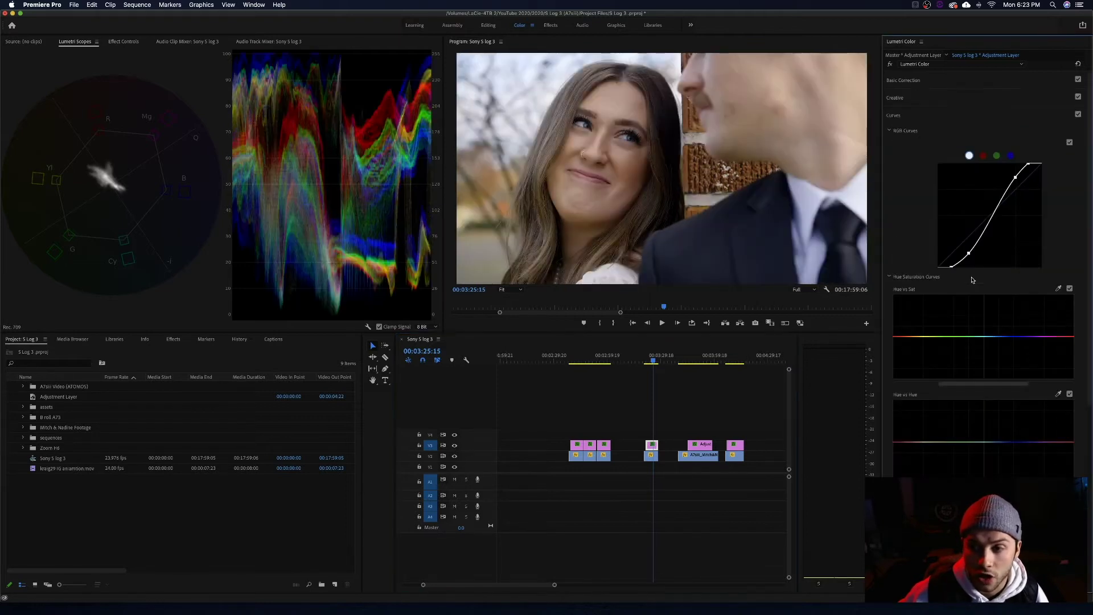
left_click(1078, 114)
left_click(1078, 114)
left_click(1078, 115)
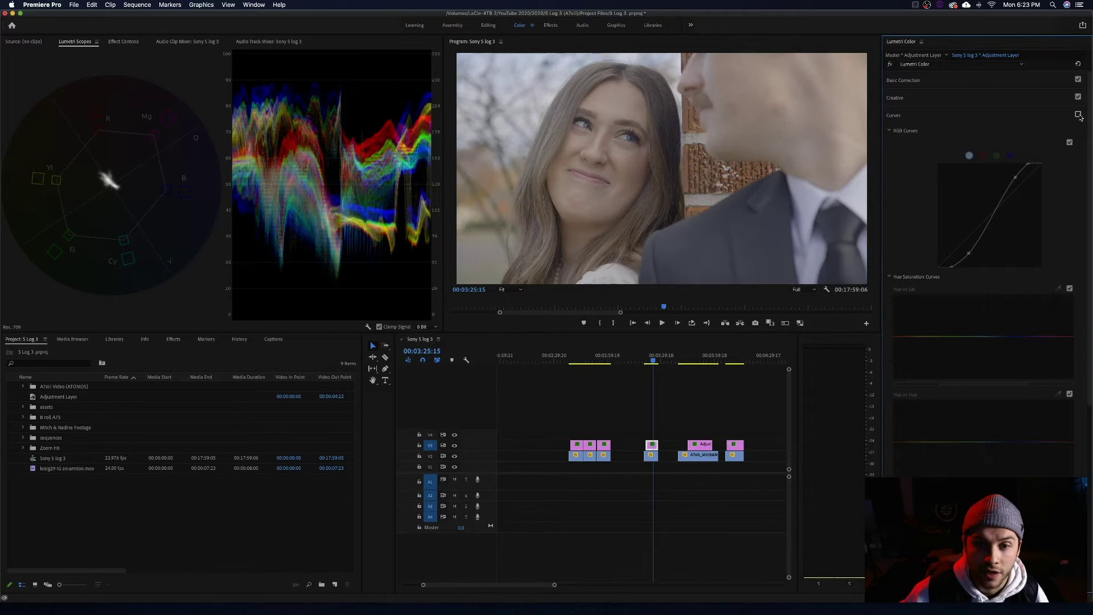
left_click(1078, 114)
left_click(1041, 99)
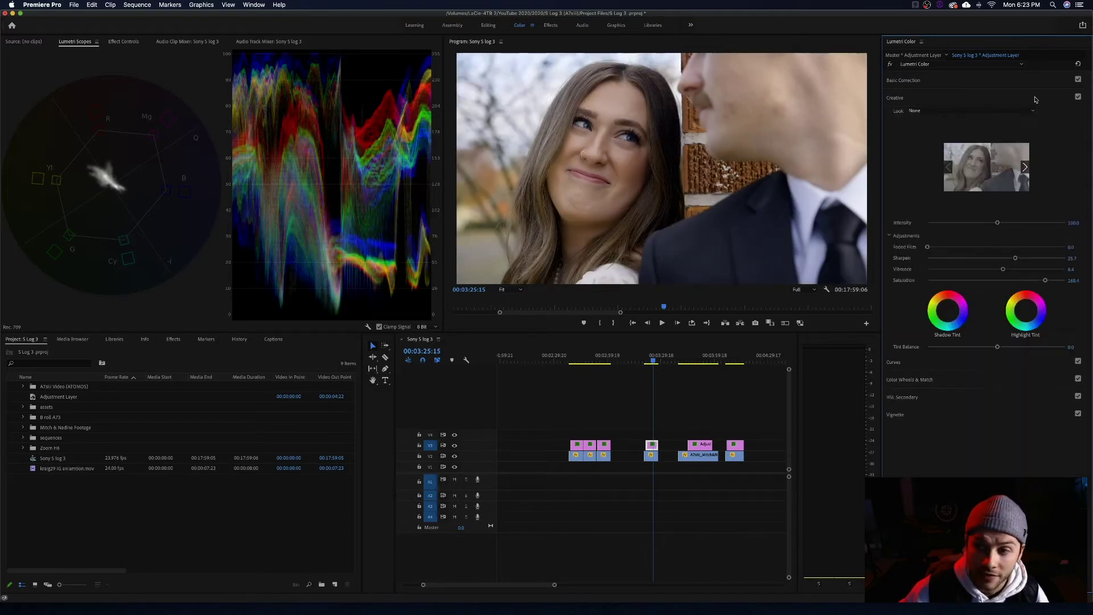
left_click(1077, 97)
left_click(1078, 97)
left_click(1078, 97)
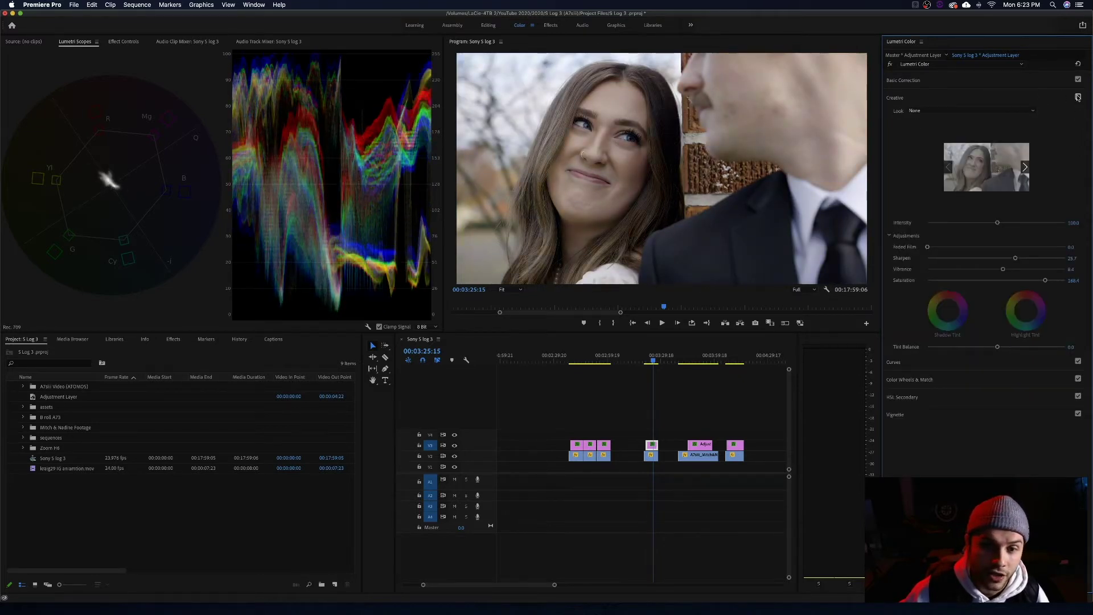
left_click(1078, 98)
left_click(1045, 79)
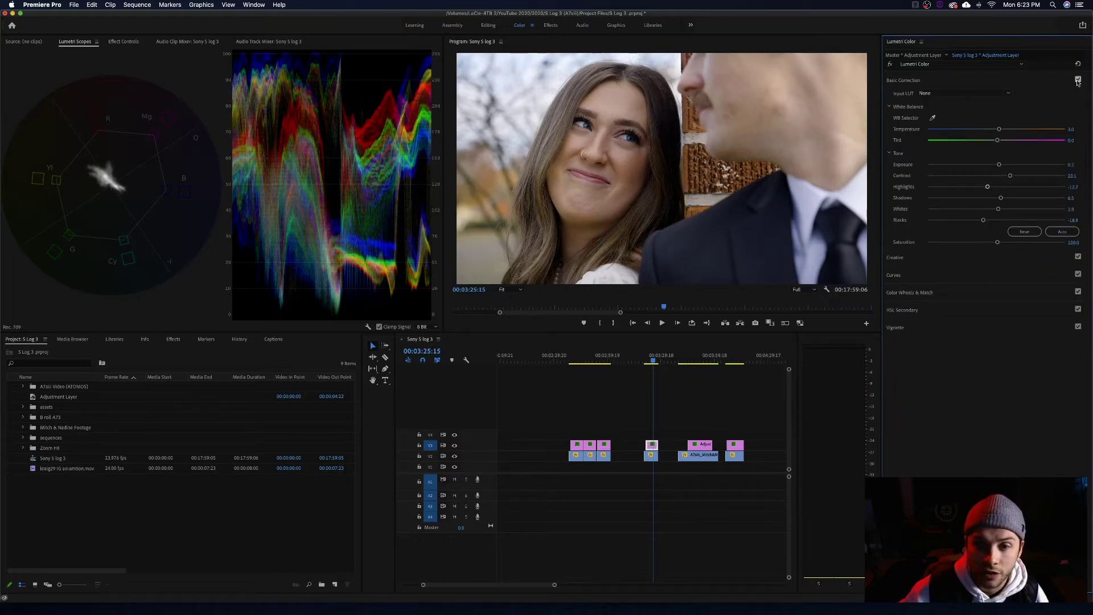
left_click(1077, 80)
left_click(1078, 80)
left_click(1078, 80)
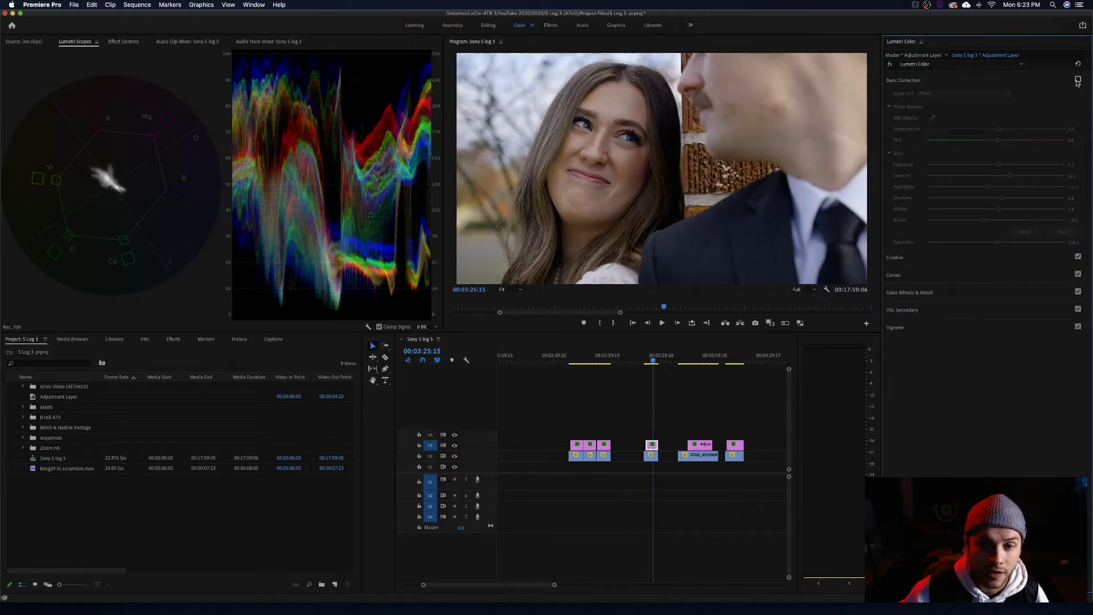
left_click(1078, 80)
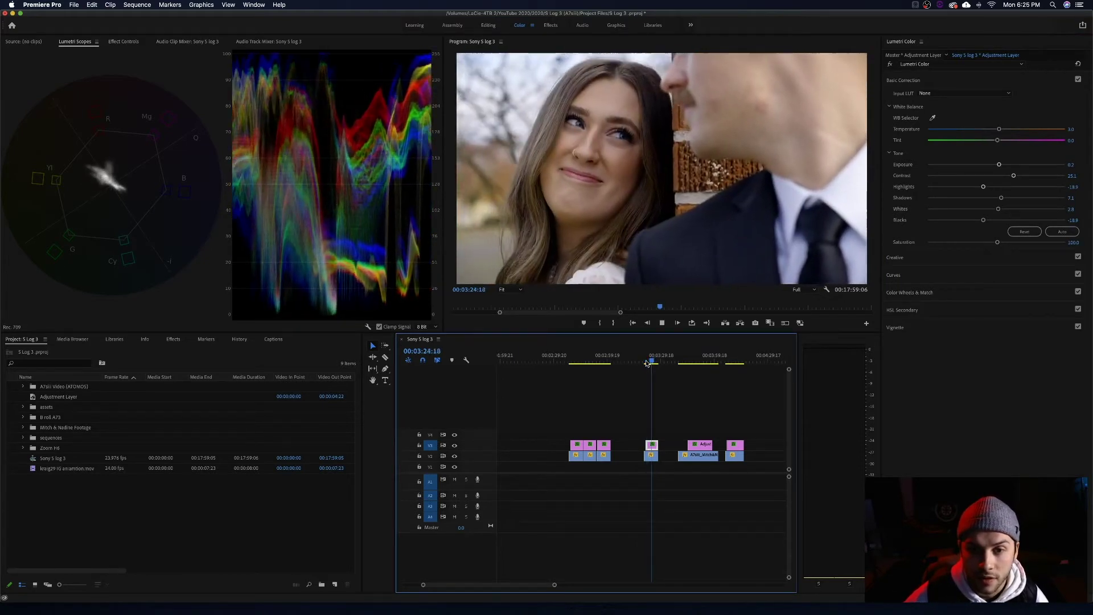
key("space")
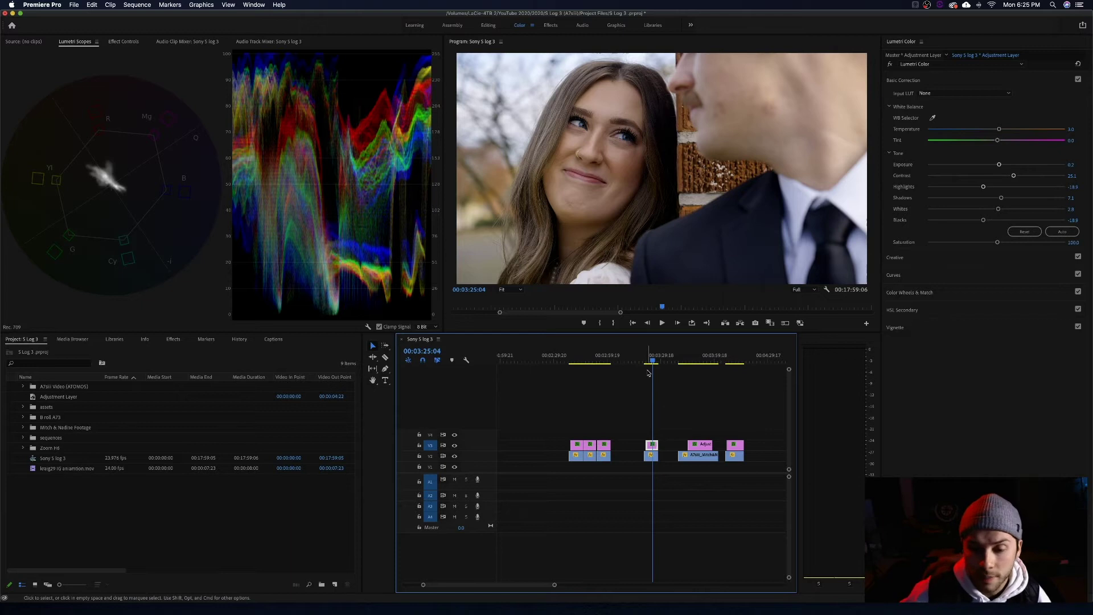
Jump to the backlit sun shot, play it, and show the waveform and vectorscope.
left_click(683, 358)
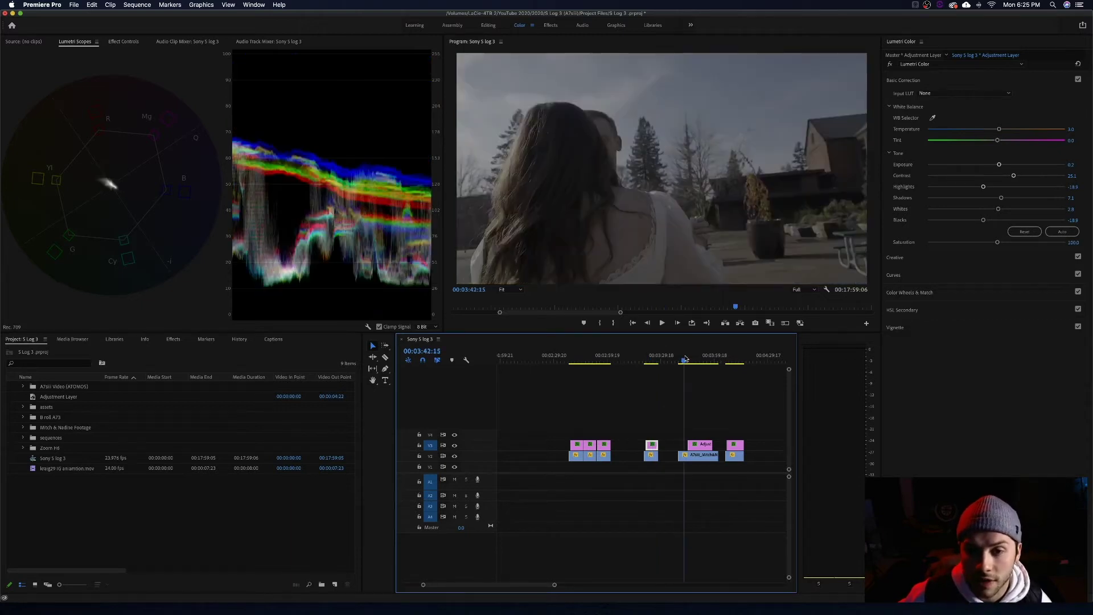
left_click(694, 359)
key("space")
key("space")
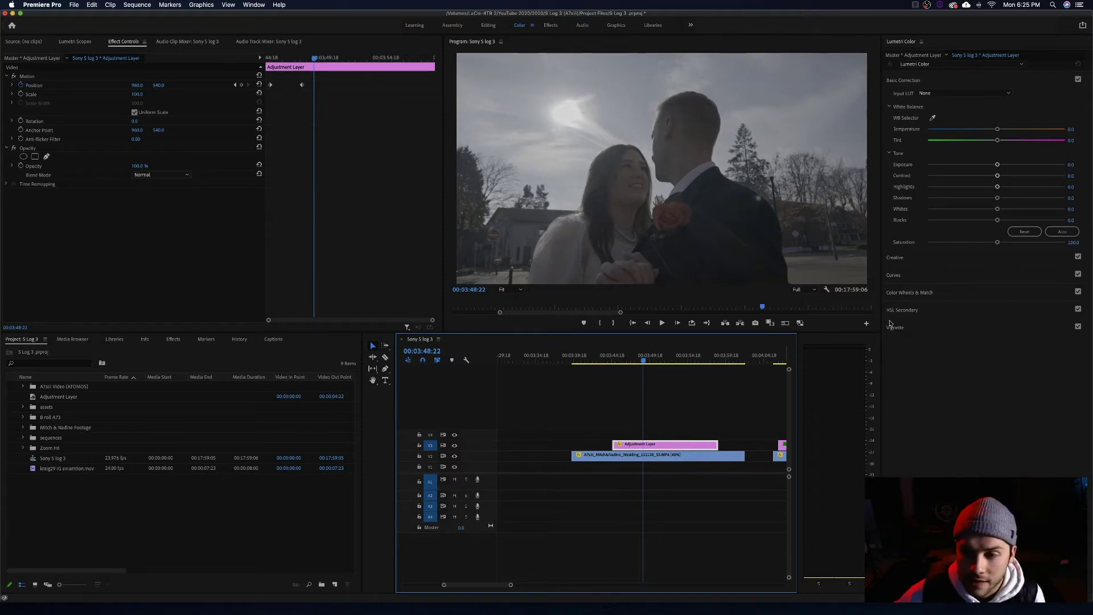
left_click(91, 42)
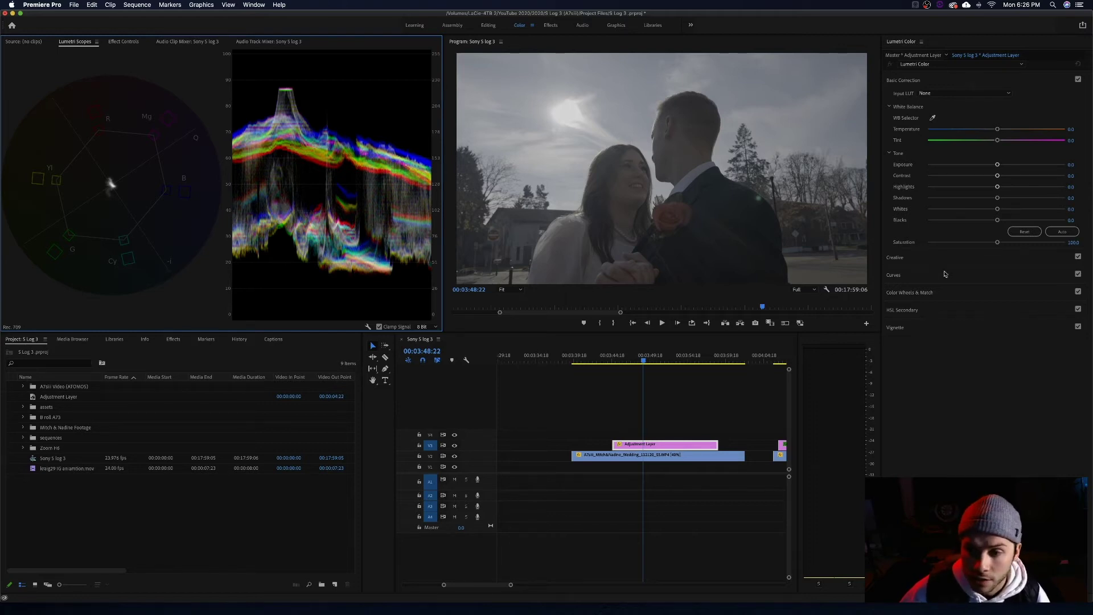
left_click(947, 274)
Give the backlit shot an RGB S-curve: brighter white point and highlights, deeper blacks and shadows.
left_click_drag(1042, 167, 1025, 163)
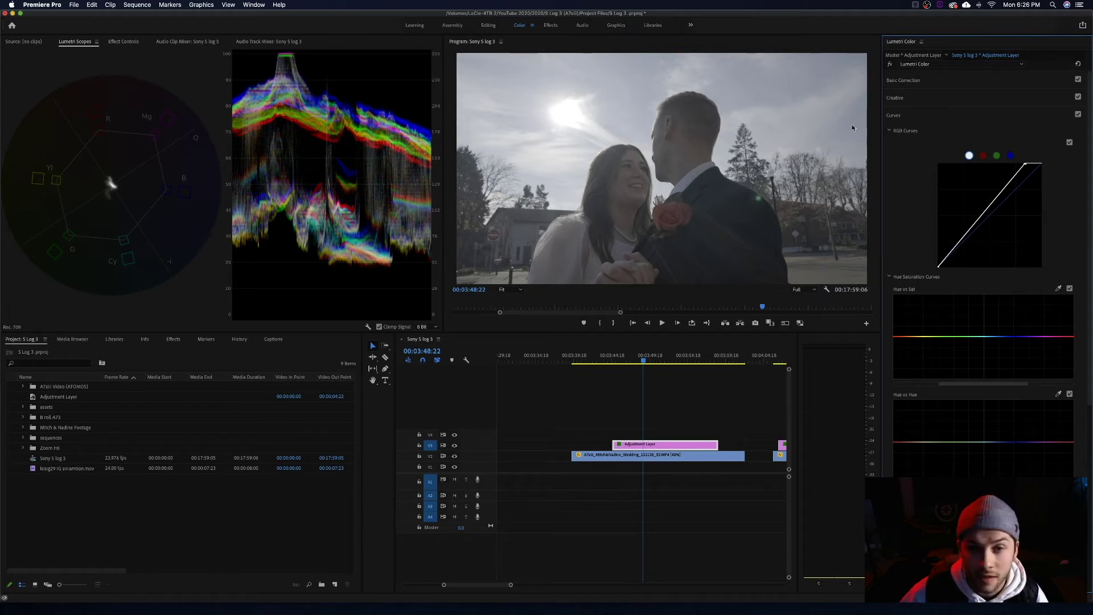
left_click_drag(1029, 166, 1023, 165)
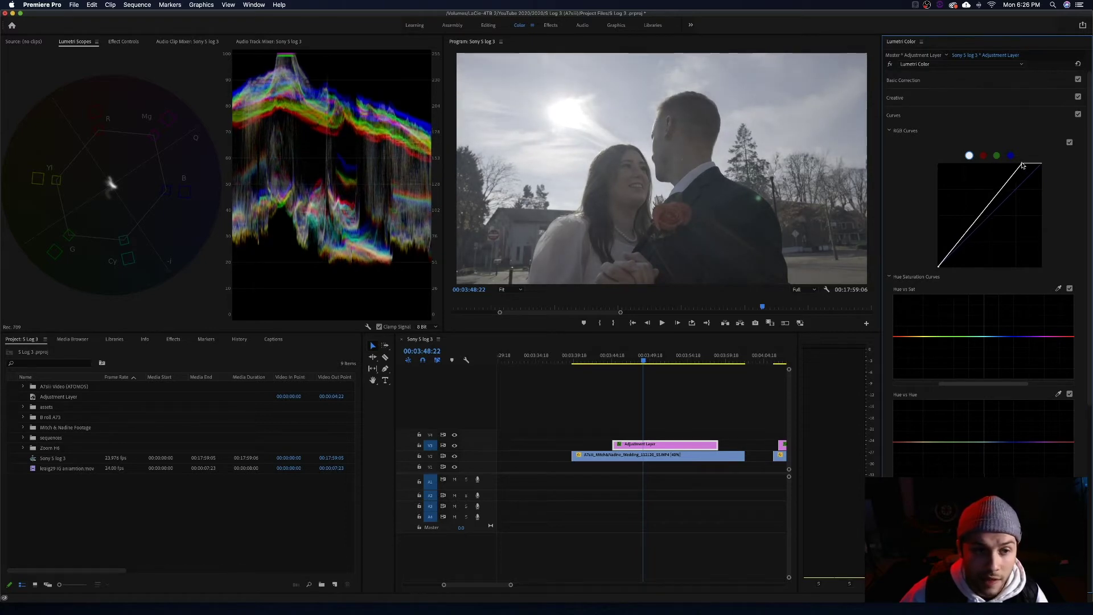
left_click_drag(940, 268, 953, 277)
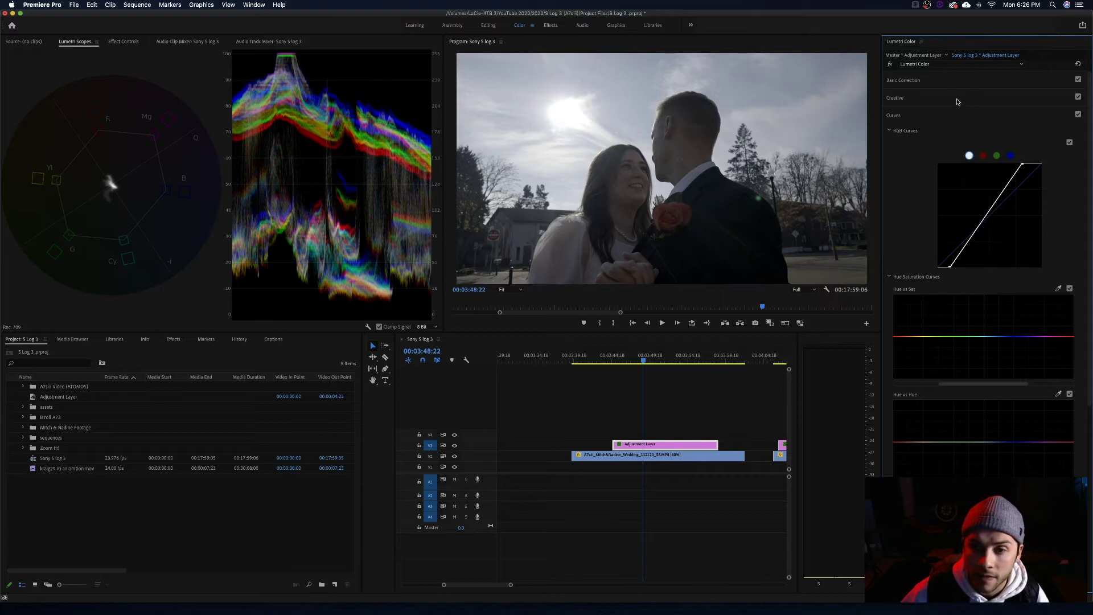
left_click_drag(1015, 180, 1011, 178)
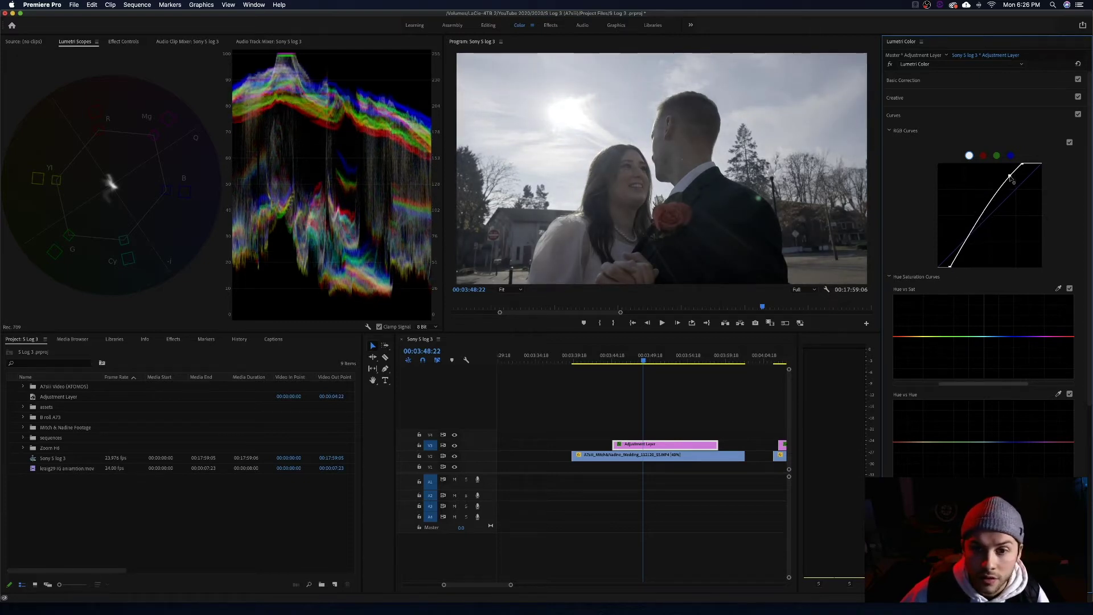
left_click_drag(971, 245, 968, 245)
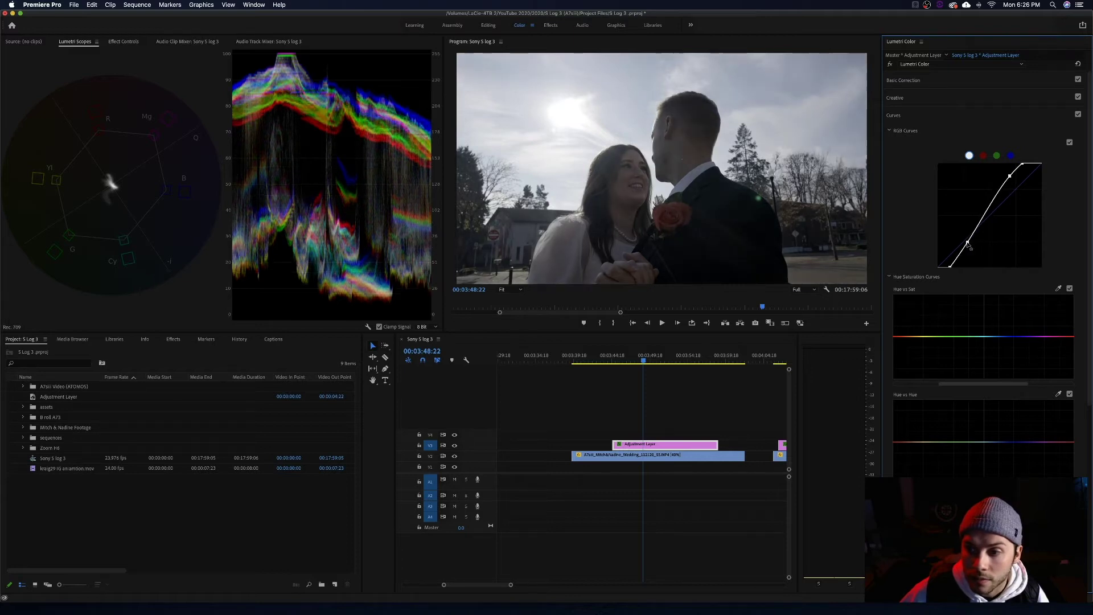
left_click(971, 96)
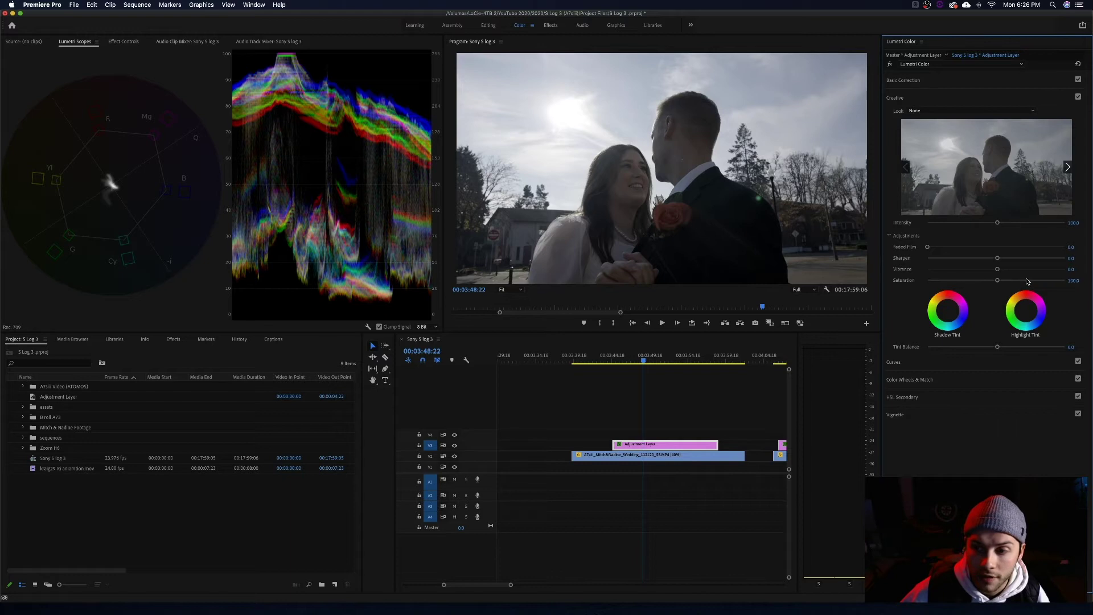
Raise Saturation to about 161, add vibrance and sharpening, then toggle V3 to compare.
left_click_drag(1025, 280, 1038, 282)
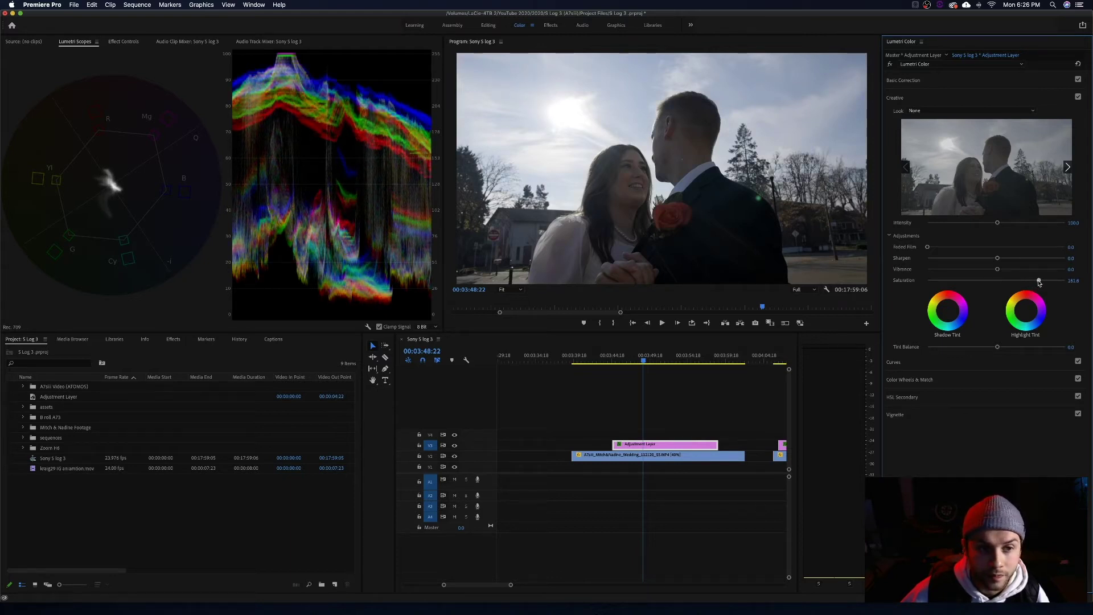
left_click_drag(997, 269, 1016, 260)
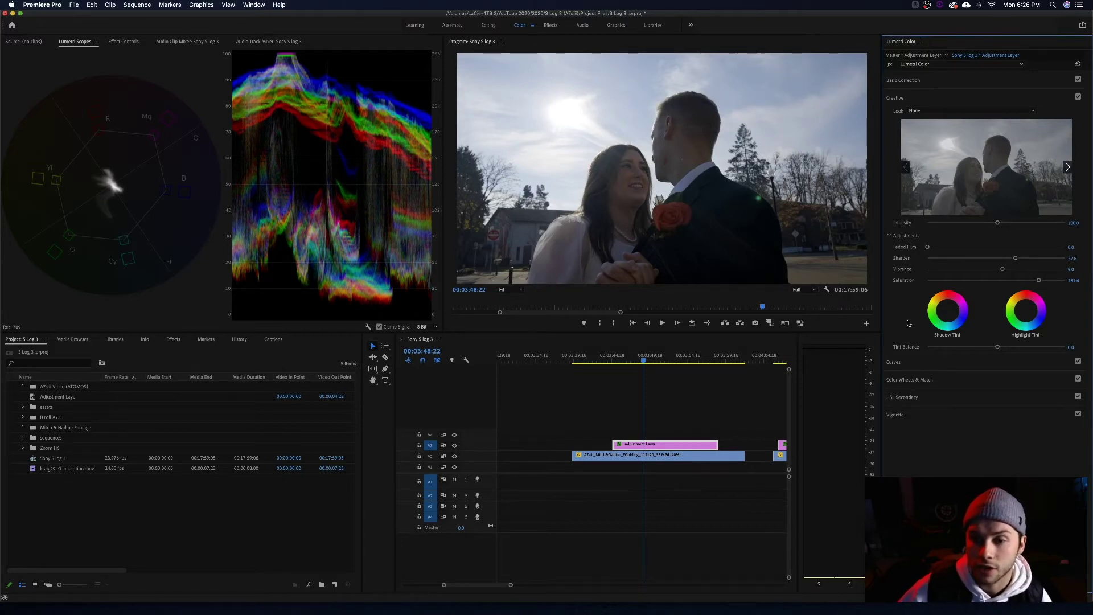
left_click(455, 446)
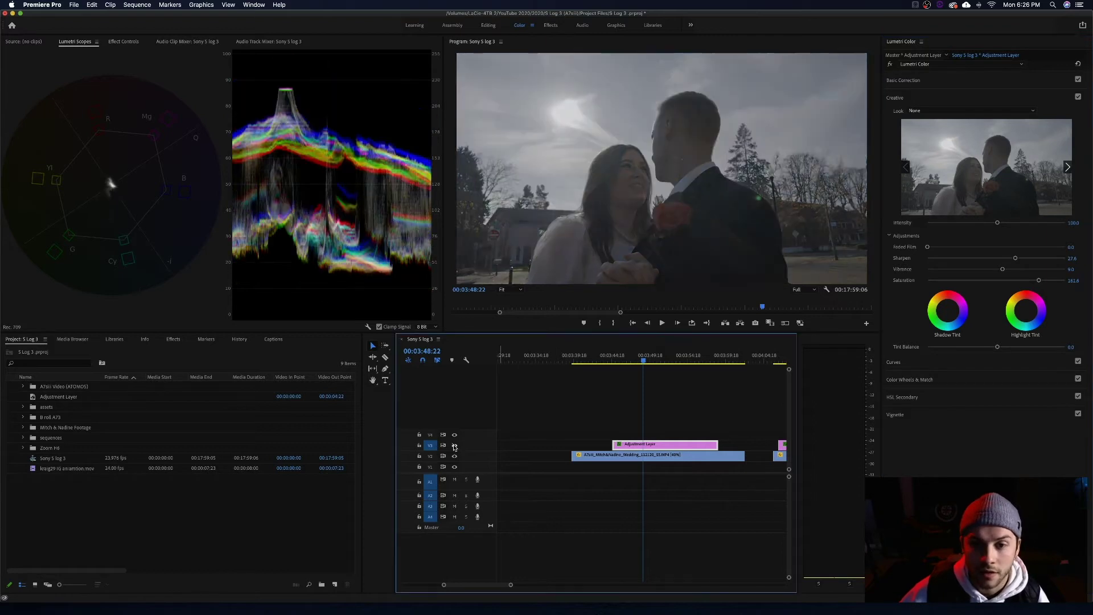
left_click(454, 446)
left_click(455, 446)
left_click(454, 446)
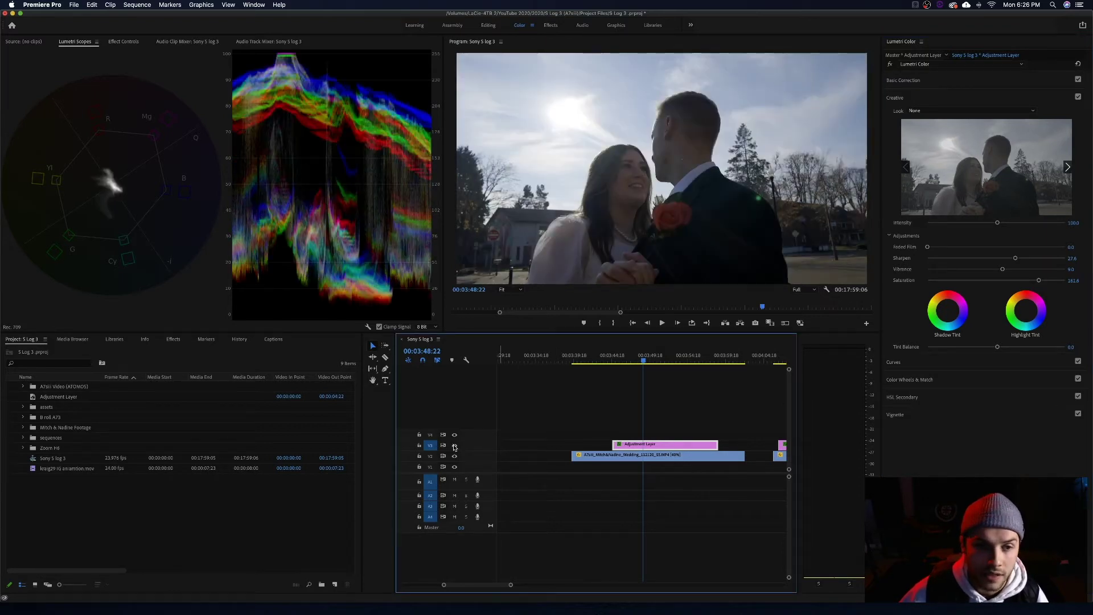
left_click(455, 446)
left_click(455, 446)
left_click(954, 78)
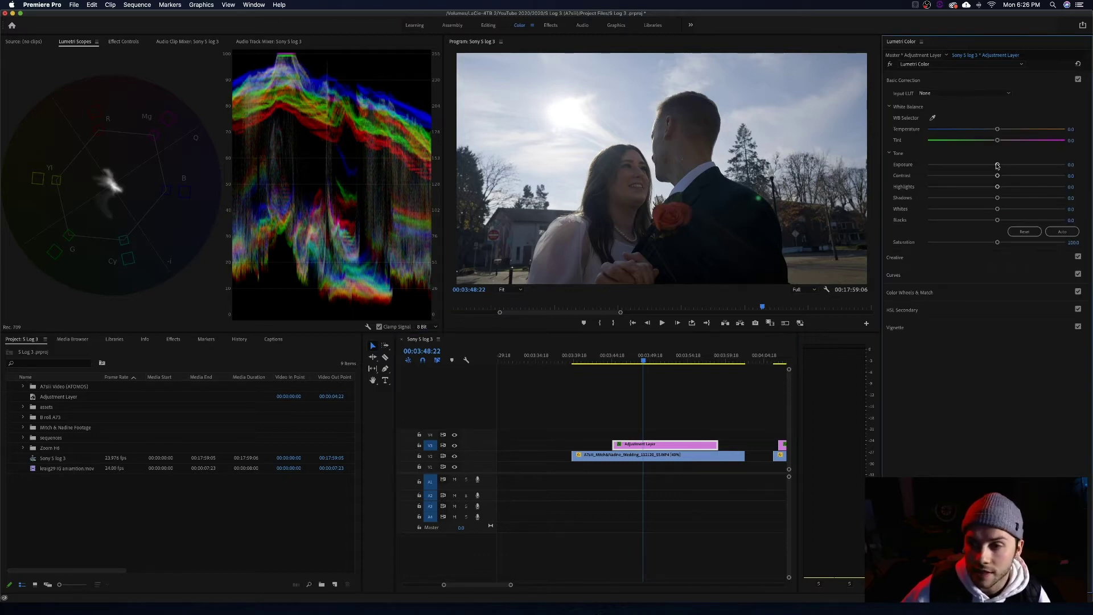
Lift the backlit shot's Exposure to 0.1 in Basic Correction.
left_click_drag(997, 165, 982, 224)
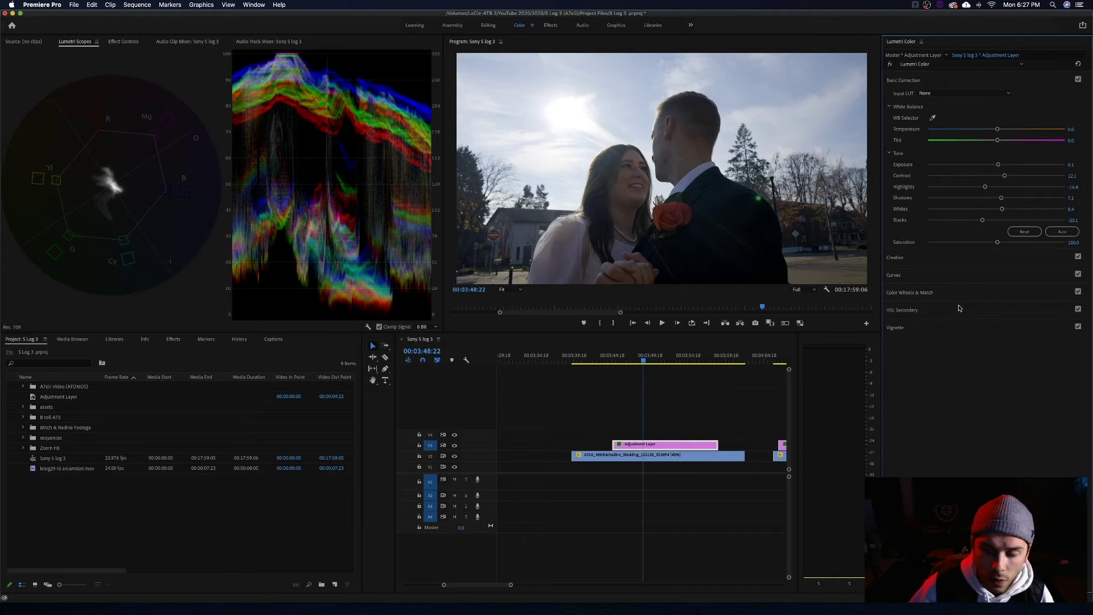
Add a point on blue in the Hue vs Luma curve and pull it into a shallow dip.
left_click(957, 277)
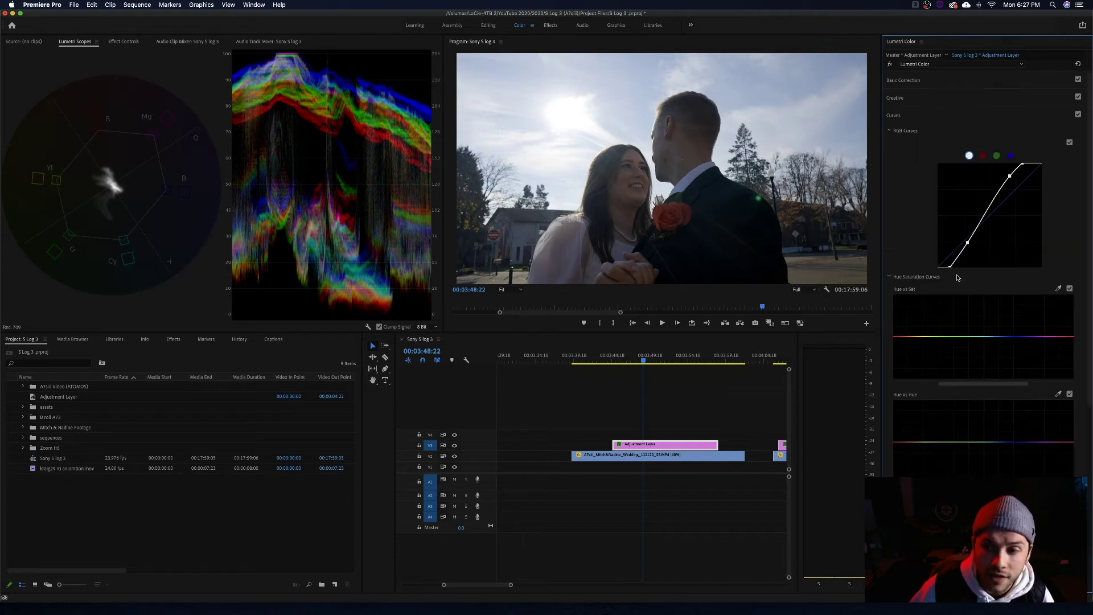
scroll(962, 277, "down", 6)
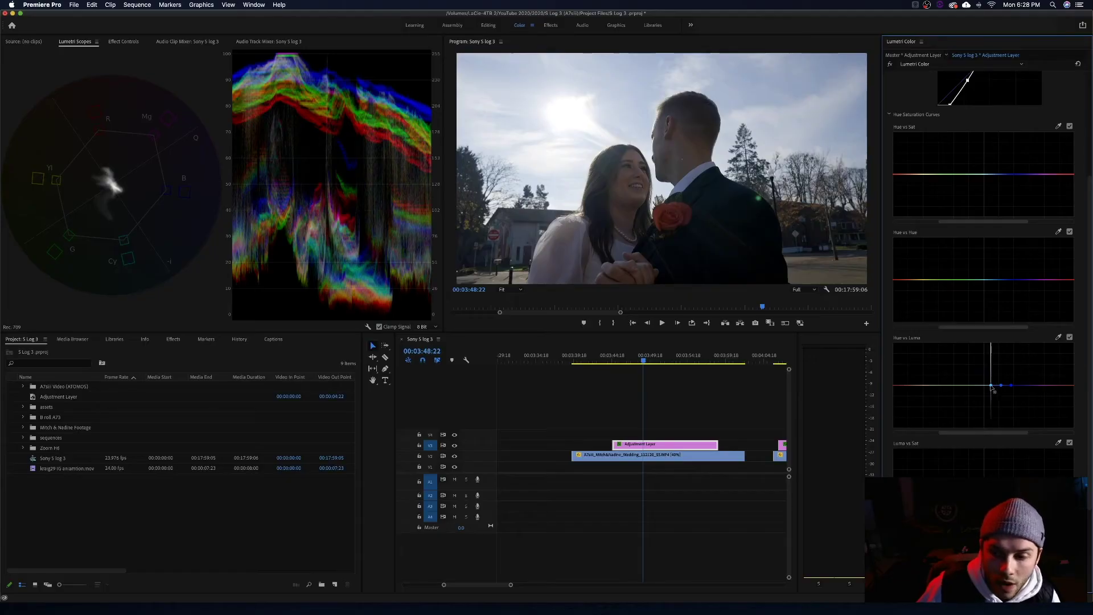
left_click_drag(992, 388, 988, 387)
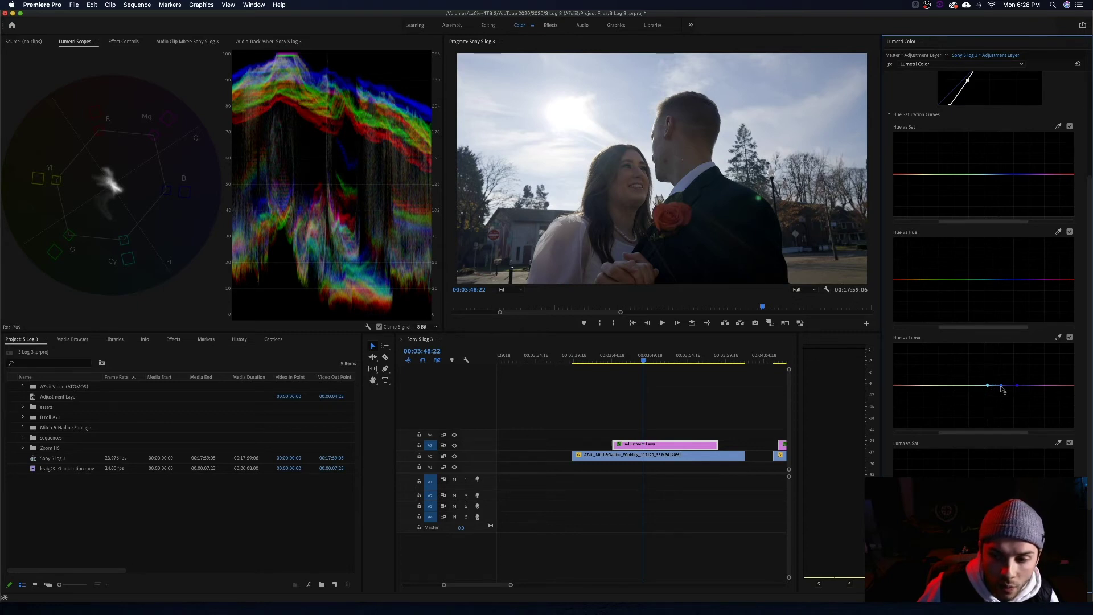
left_click_drag(1003, 390, 1001, 423)
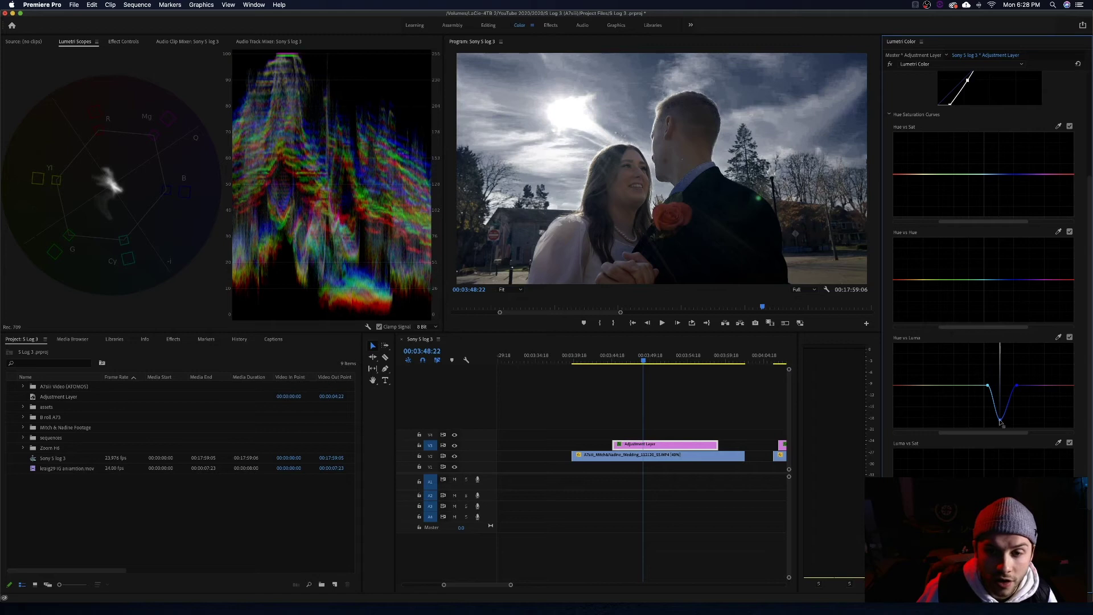
left_click_drag(1001, 423, 1000, 392)
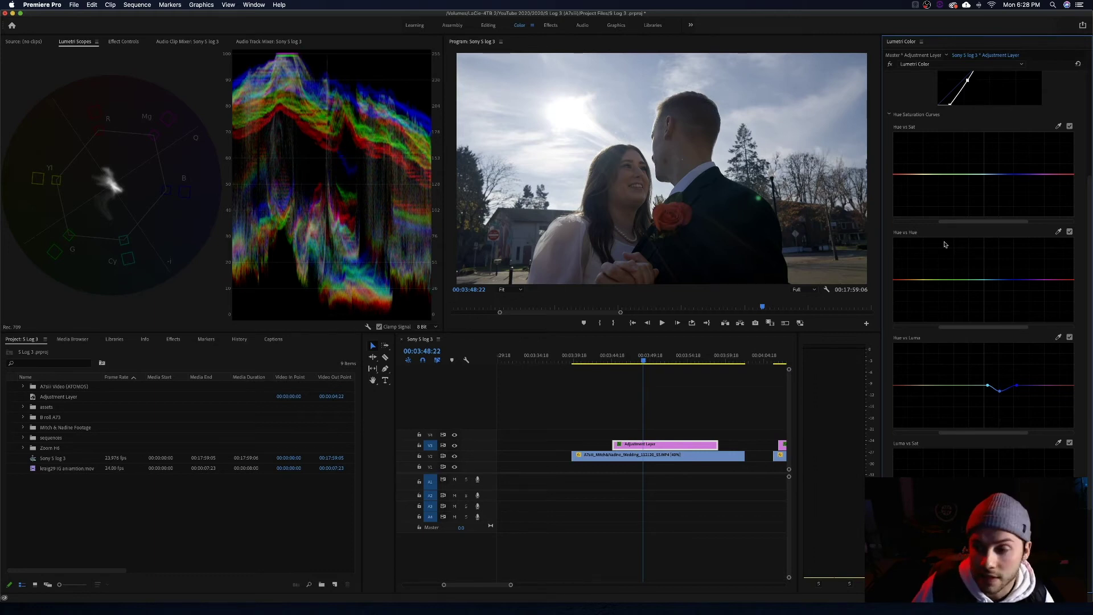
Toggle the Hue vs Luma curve on and off to compare the darkened sky.
left_click(1069, 338)
left_click(1070, 339)
left_click(1069, 338)
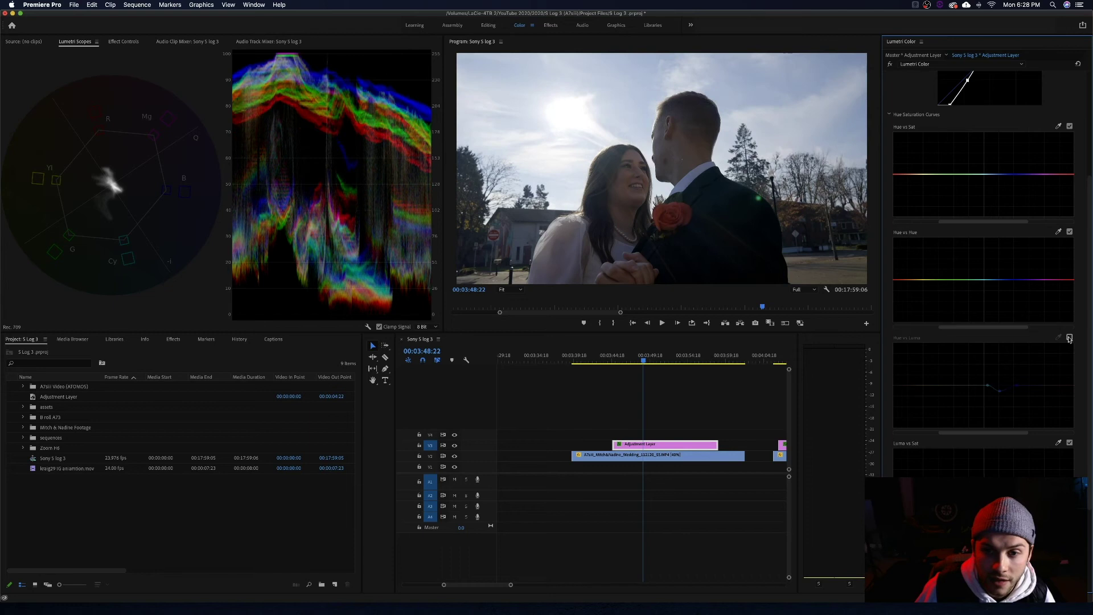
left_click(1069, 338)
left_click(1069, 338)
left_click(1069, 339)
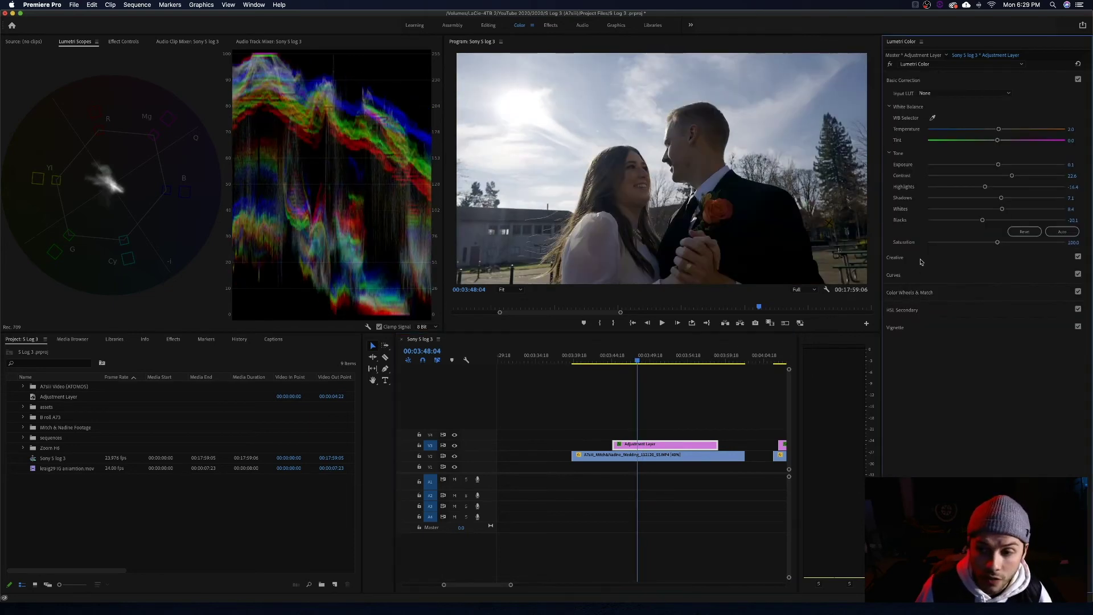
Try the SL BLUE COLD look, then apply OSIRIS_M31 - Rec.709 at 34.1 intensity.
left_click(972, 115)
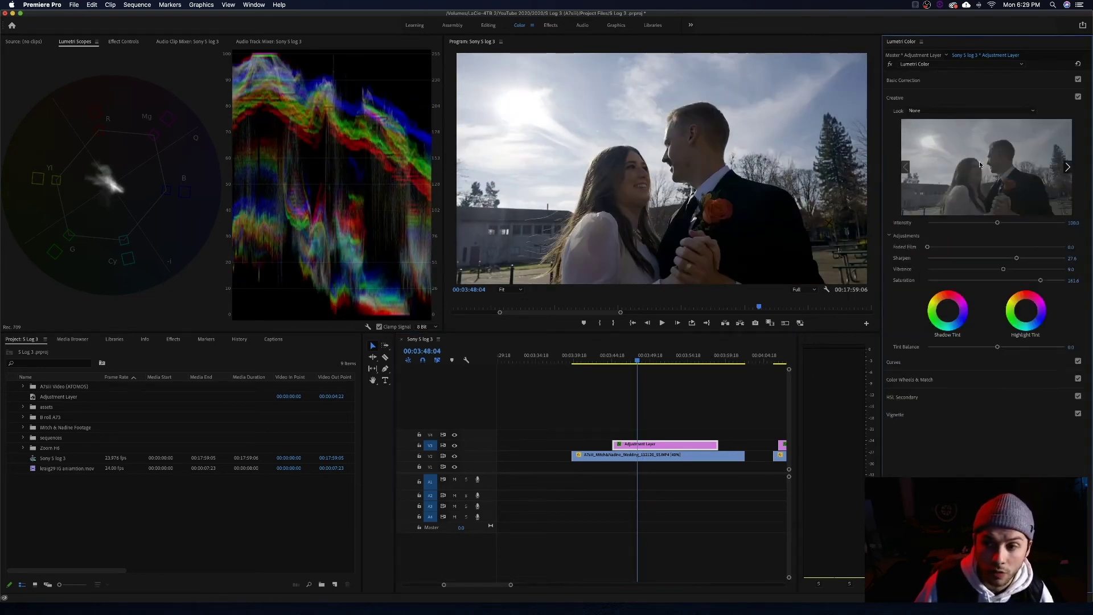
left_click(971, 112)
left_click(979, 345)
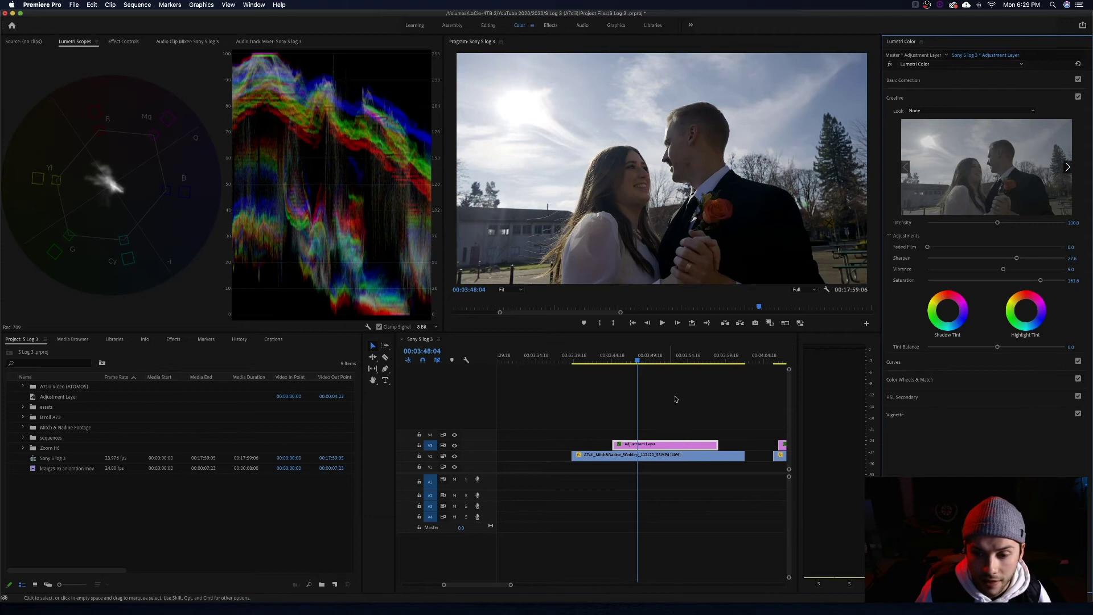
left_click(971, 111)
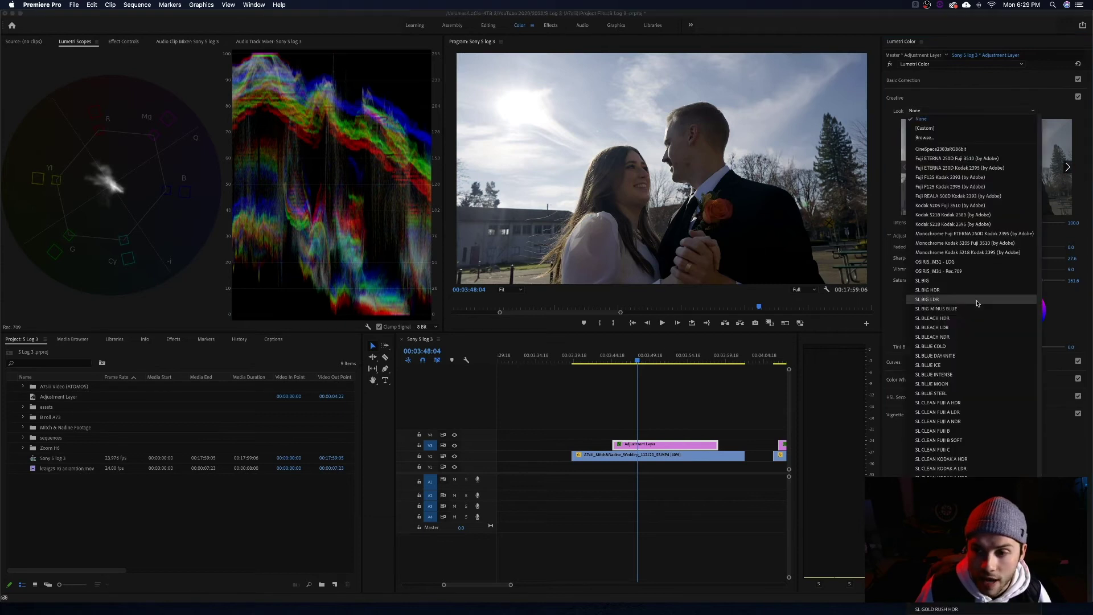
left_click(966, 271)
left_click_drag(976, 223, 943, 224)
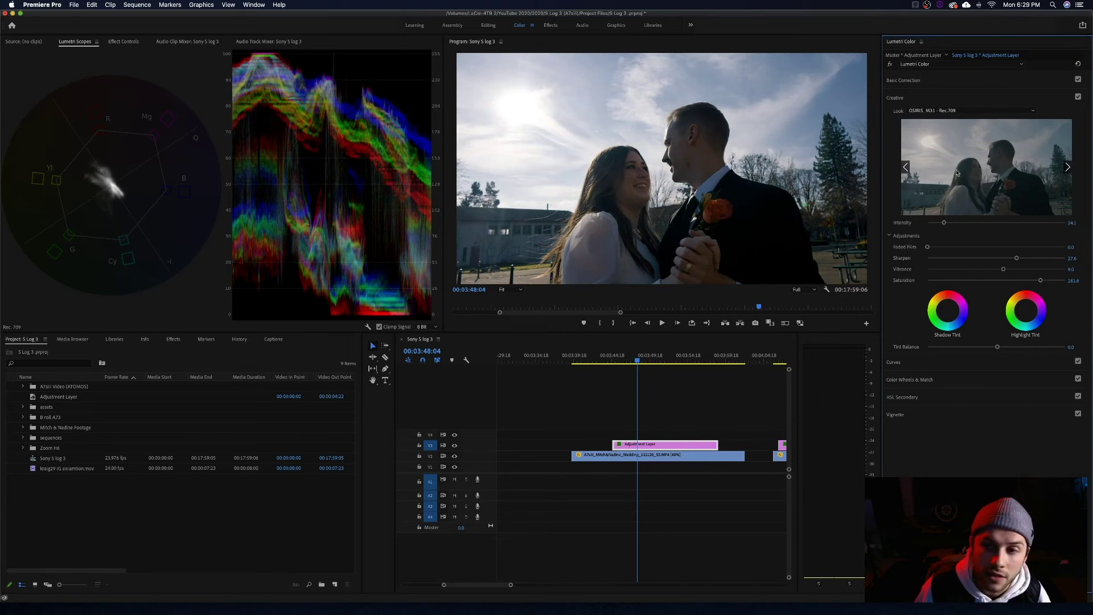
left_click(968, 111)
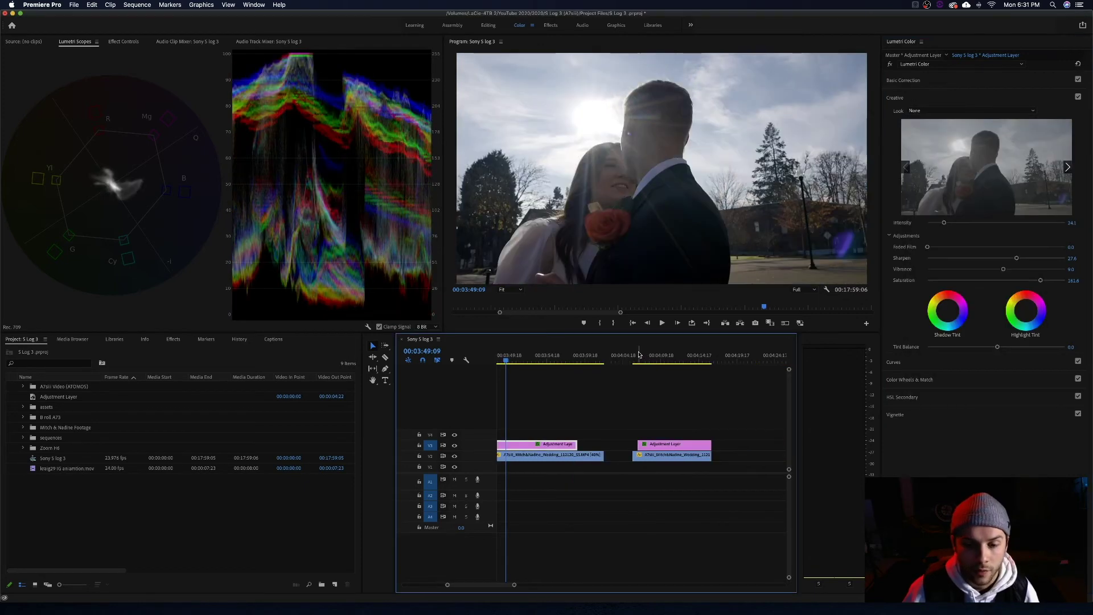
left_click(638, 355)
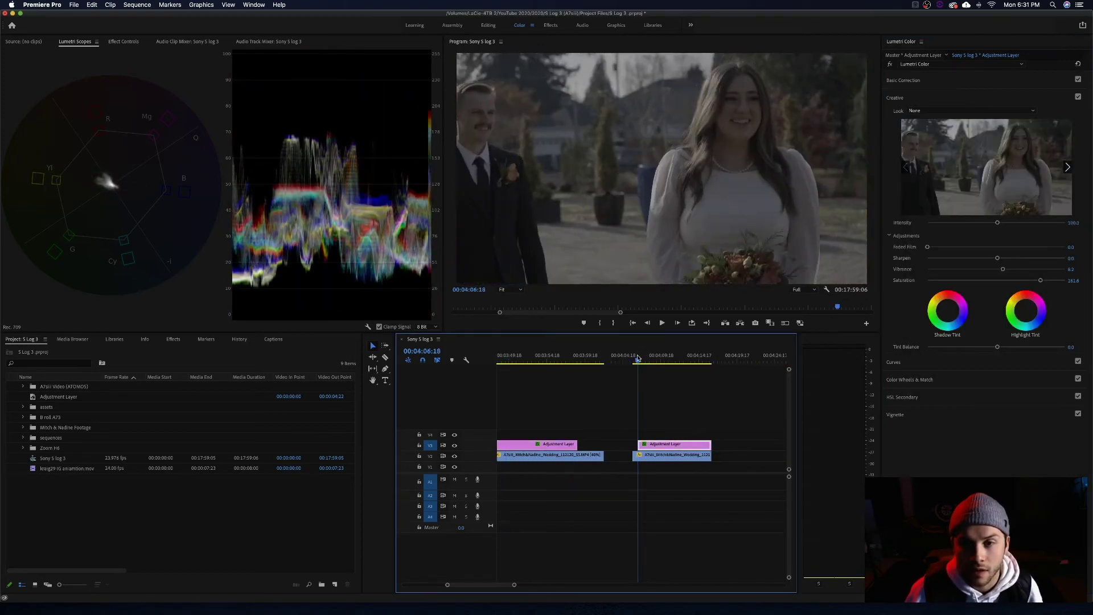
Play through the groom-and-bride shot and expand the Lumetri Curves section.
left_click_drag(639, 359, 644, 359)
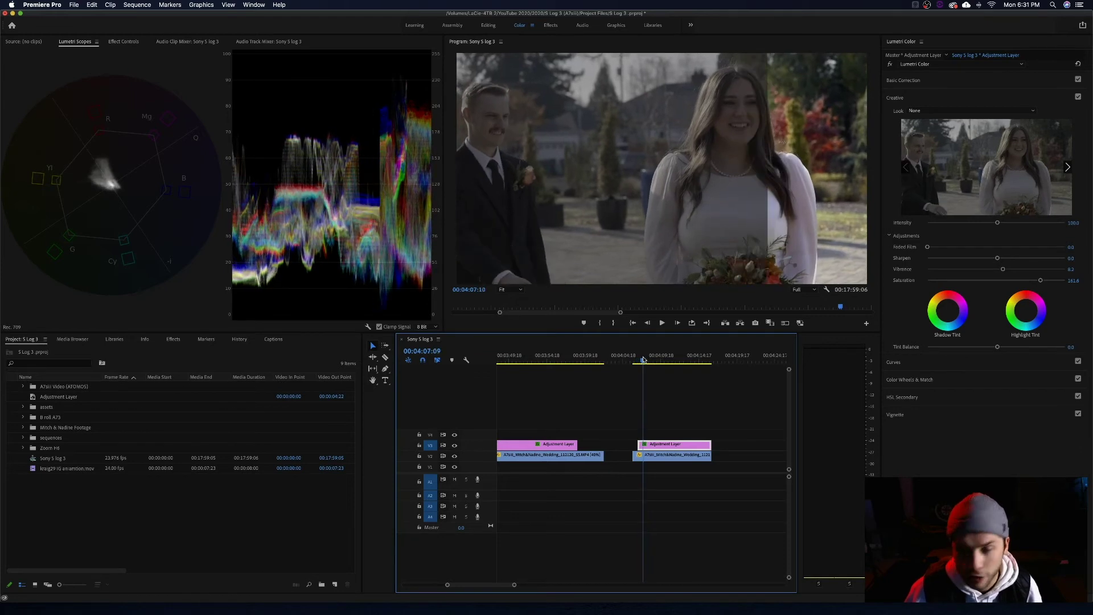
key("space")
key("shift+5")
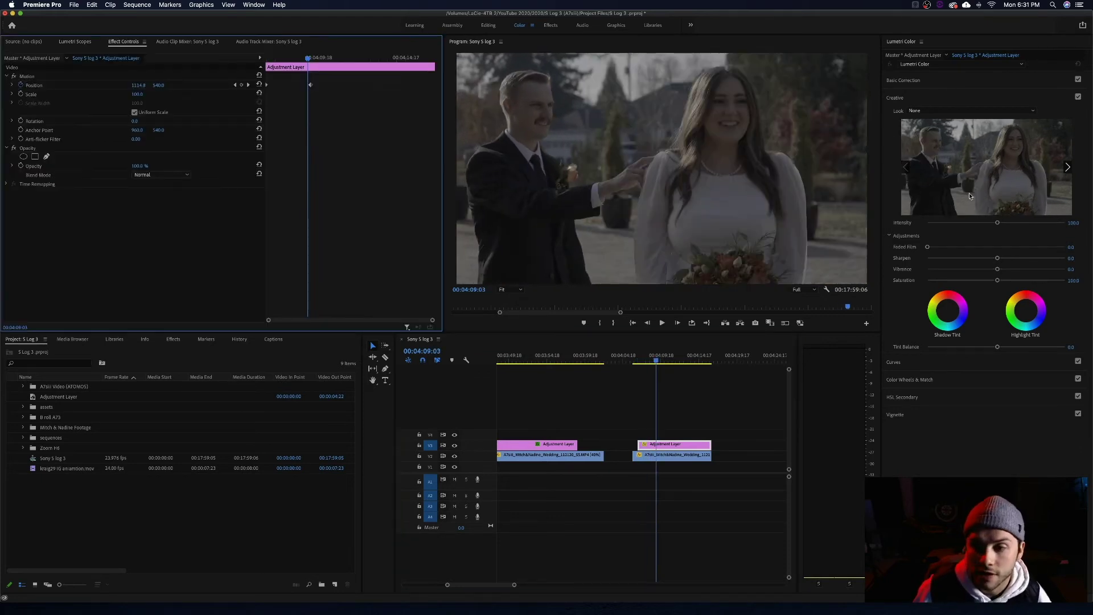
left_click(971, 363)
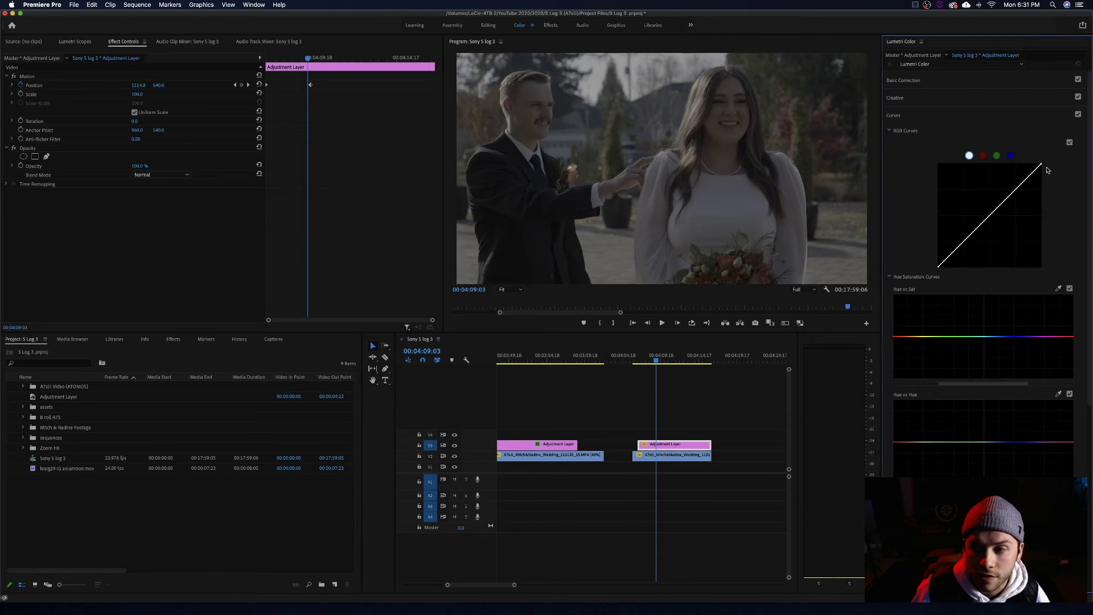
Pull in the RGB curve's white and black points with Lumetri Scopes visible.
left_click_drag(1043, 166, 1011, 164)
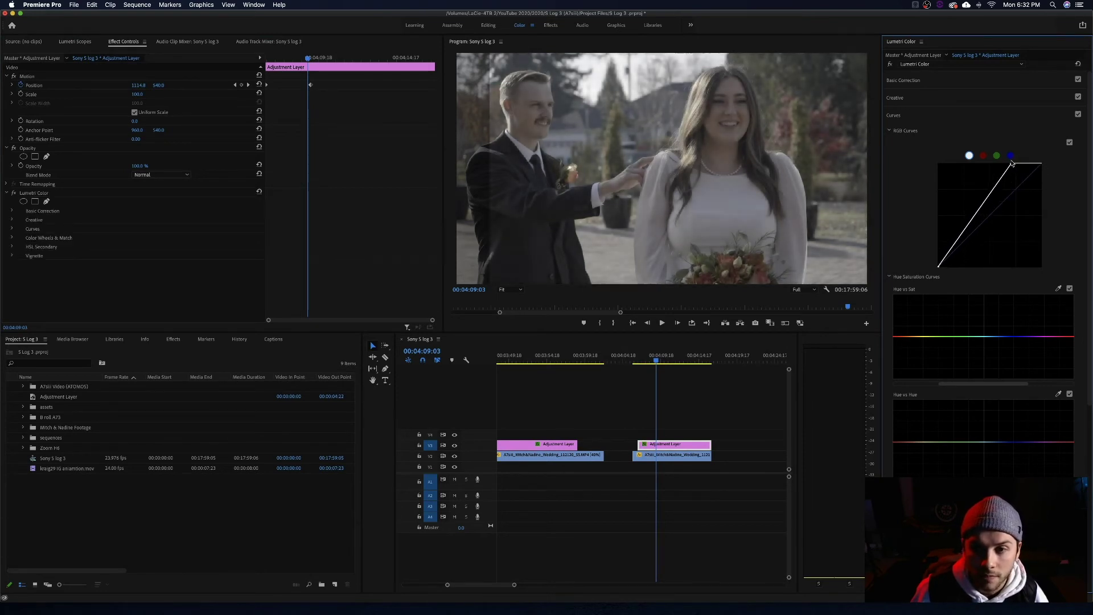
left_click(76, 41)
left_click_drag(1012, 165, 1007, 164)
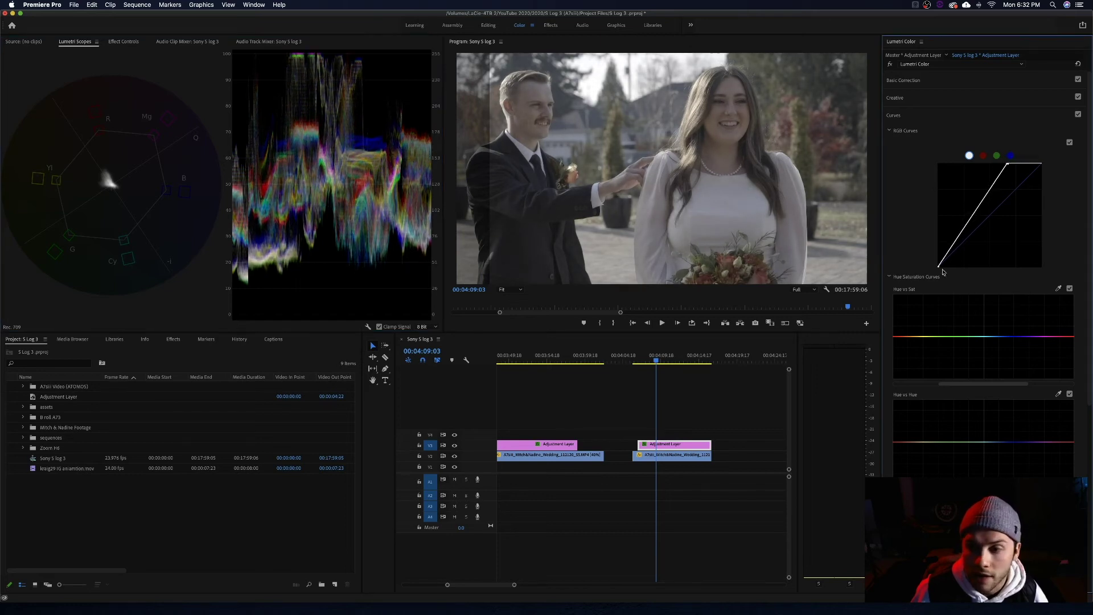
left_click_drag(940, 268, 945, 266)
Shape the curve into an S: lift shadows slightly, bend highlights up, add a lower point.
key("space")
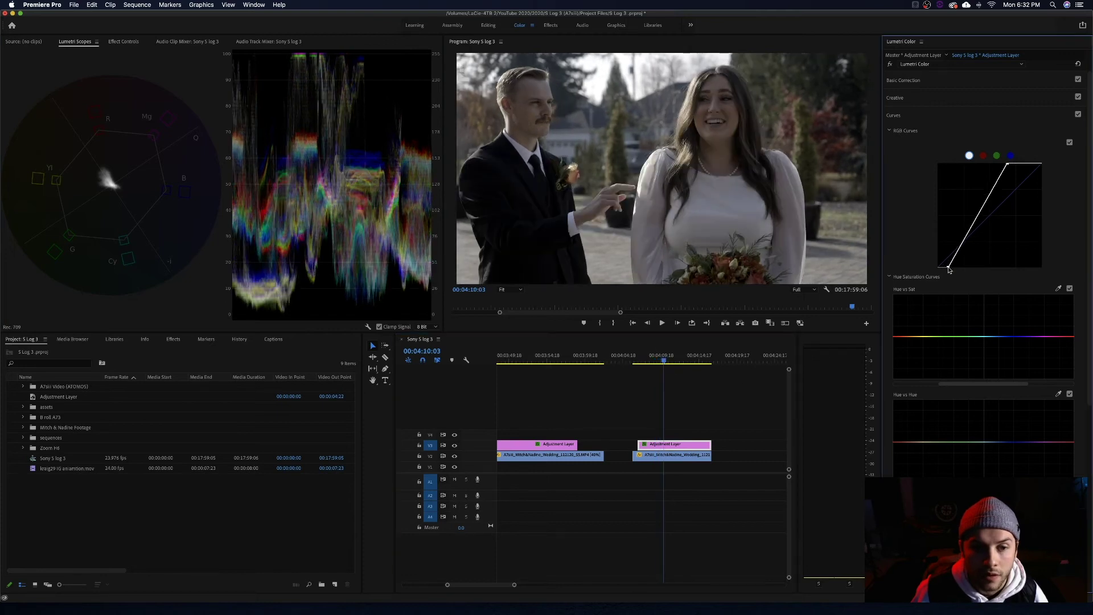
left_click_drag(949, 268, 947, 268)
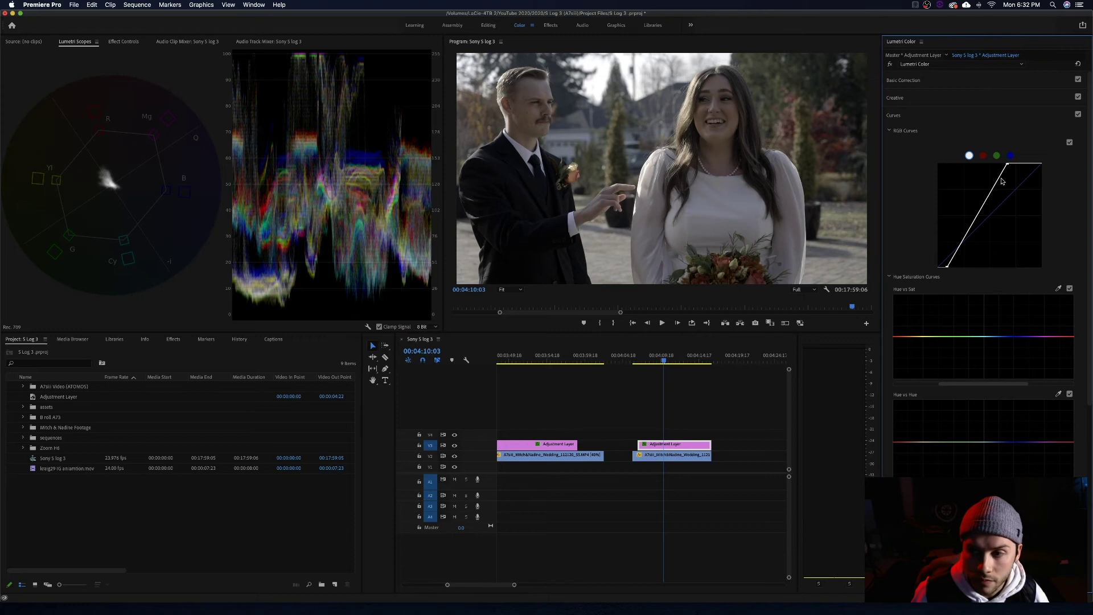
left_click_drag(1000, 180, 997, 179)
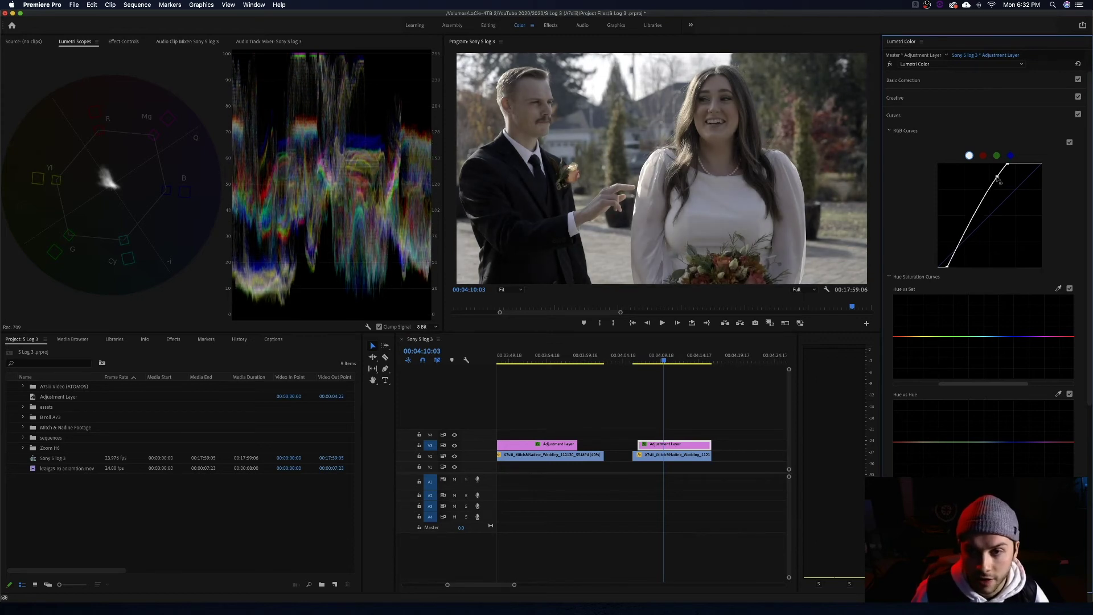
left_click(962, 244)
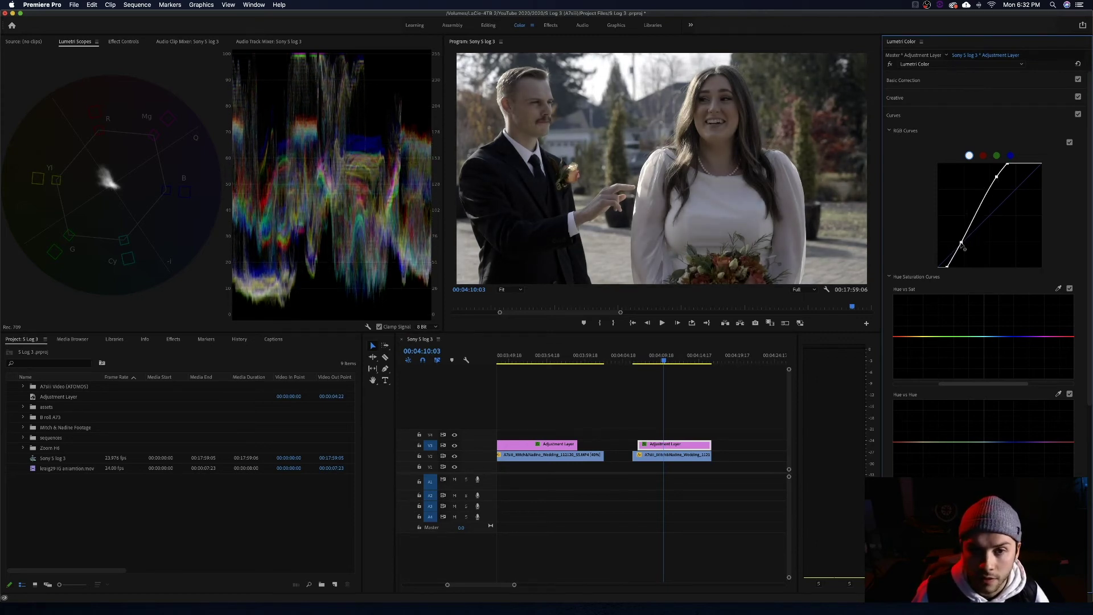
left_click(980, 103)
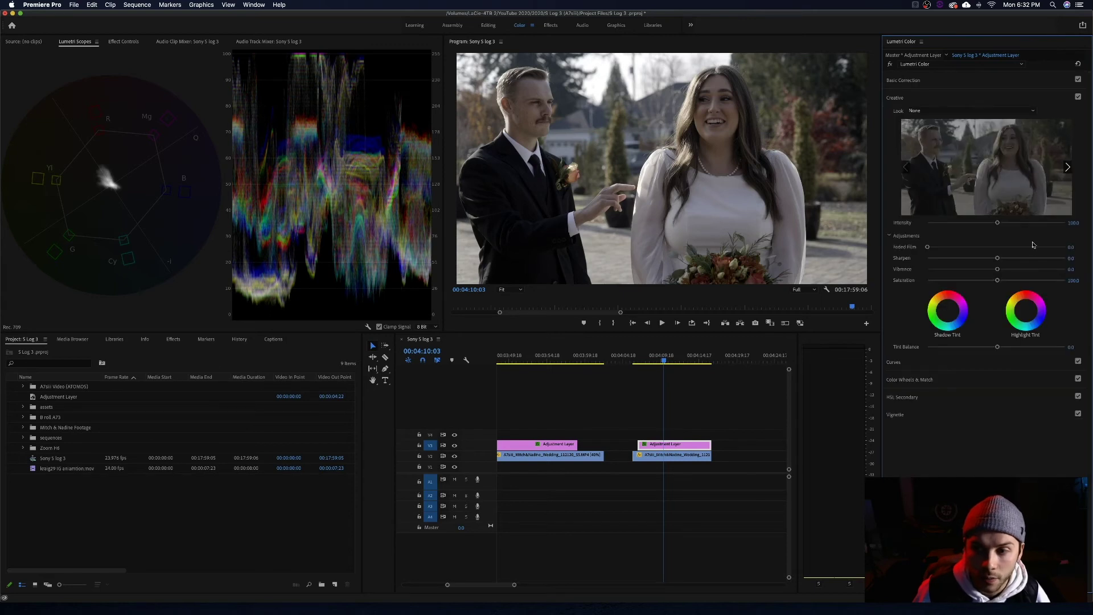
Boost Creative Saturation to about 189, then try Sharpen and reset it to zero.
left_click_drag(998, 281, 1022, 281)
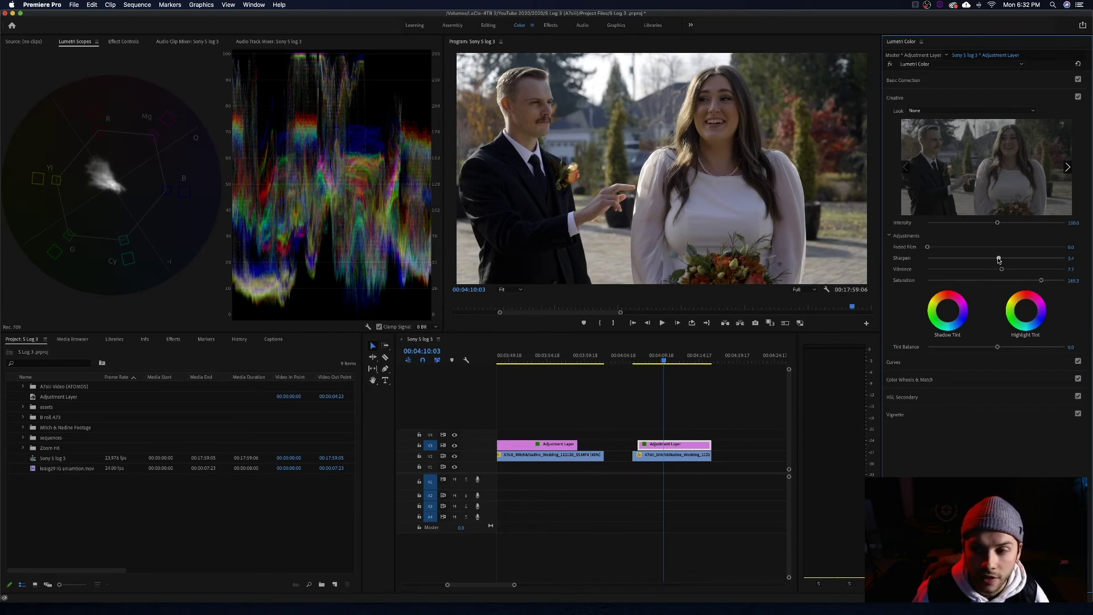
left_click_drag(998, 260, 1014, 263)
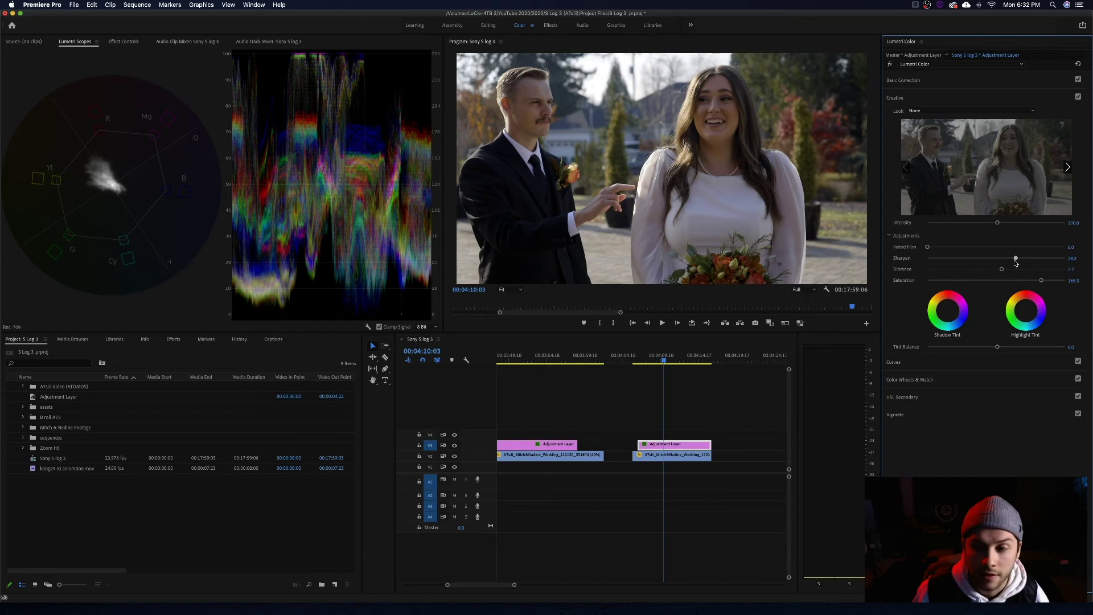
left_click_drag(1016, 261, 1001, 260)
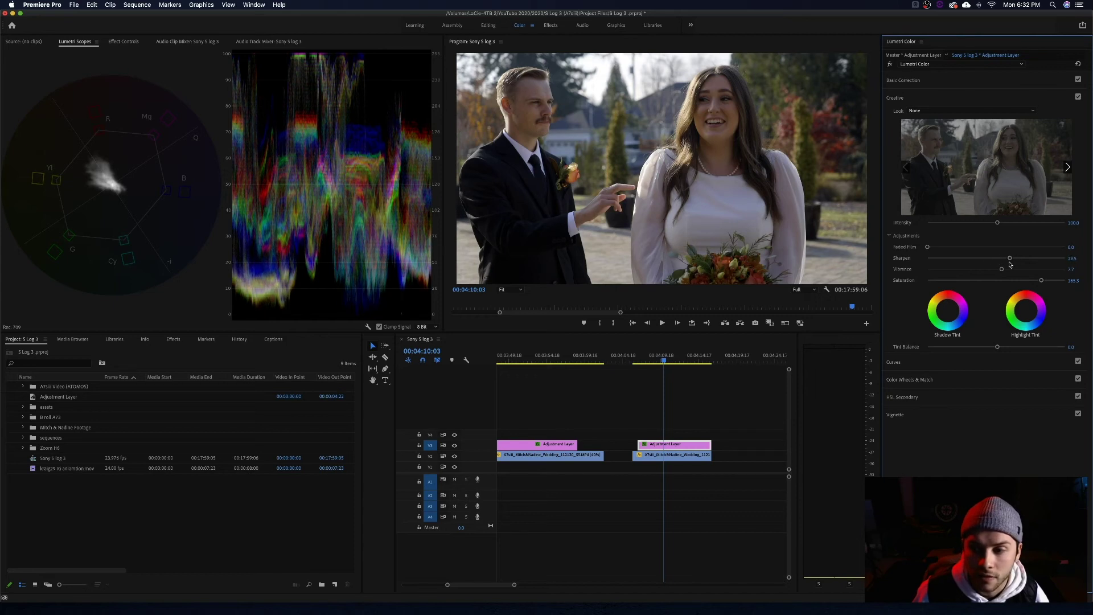
double_click(1009, 259)
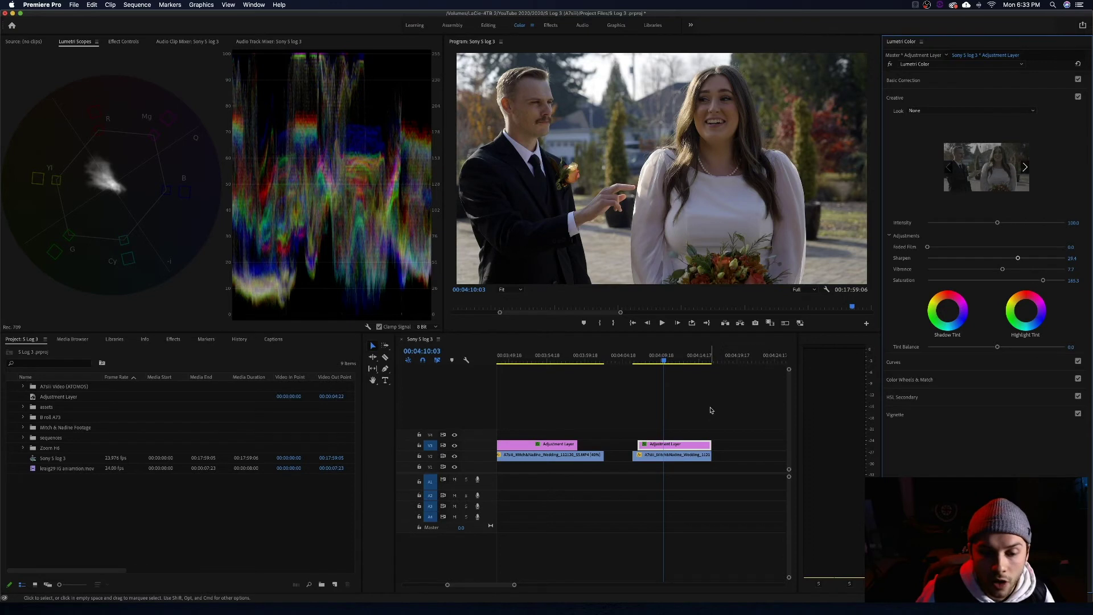
Compare the grade before and after via the V3 toggle, then set Temperature to 2.0.
left_click(454, 446)
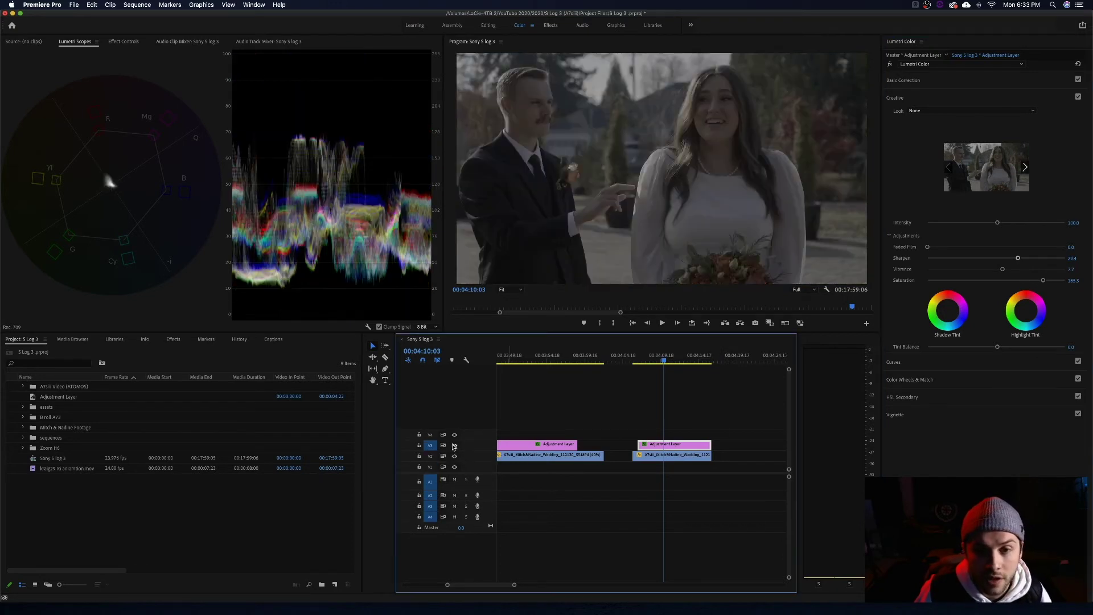
left_click(455, 445)
left_click(455, 446)
left_click(455, 446)
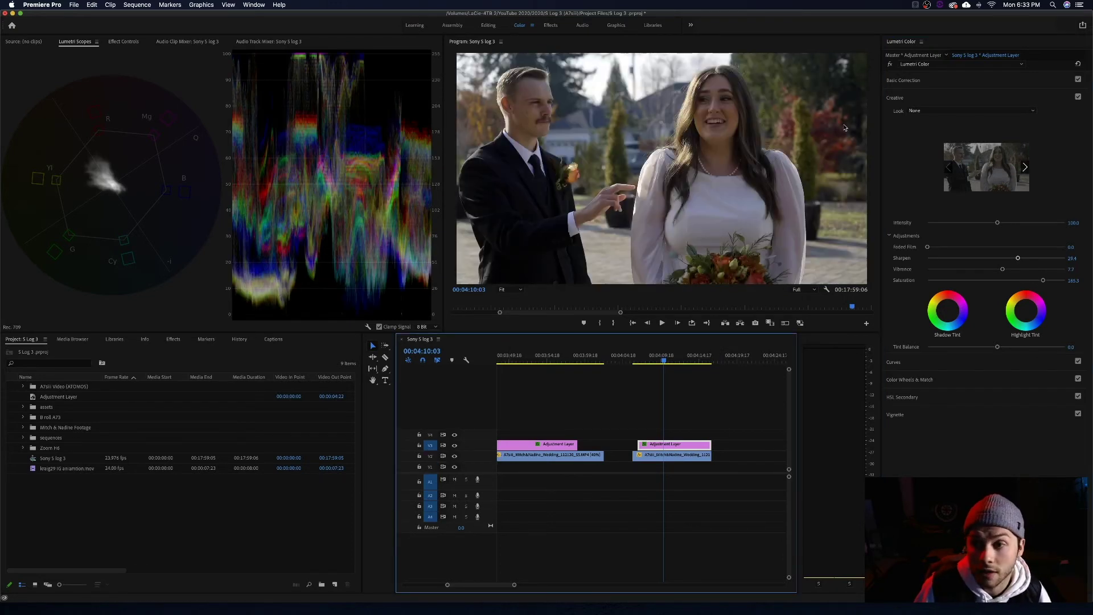
left_click(904, 80)
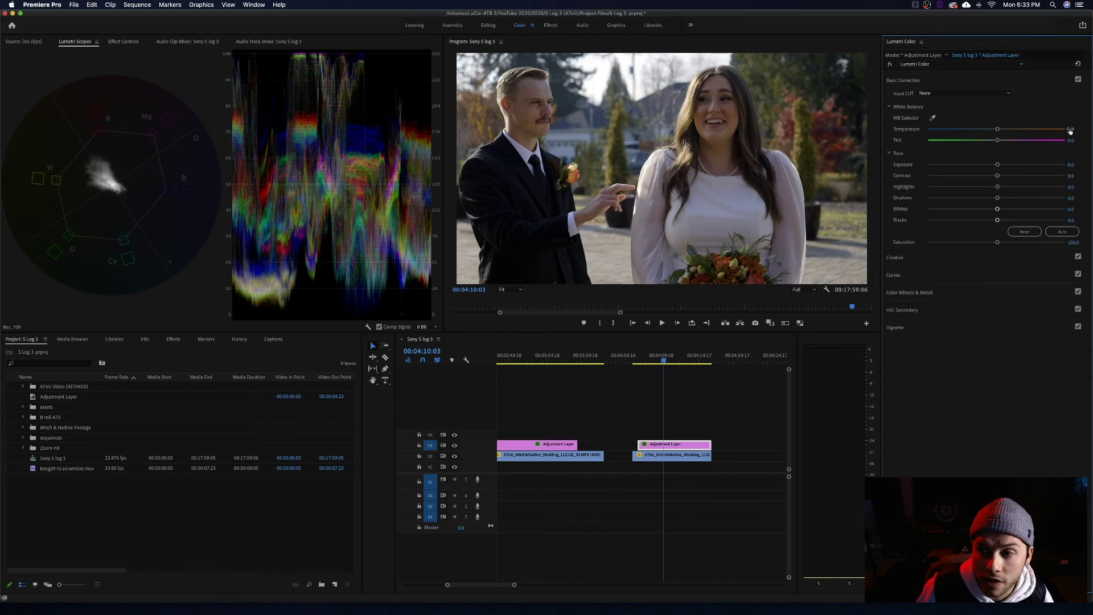
left_click(1071, 130)
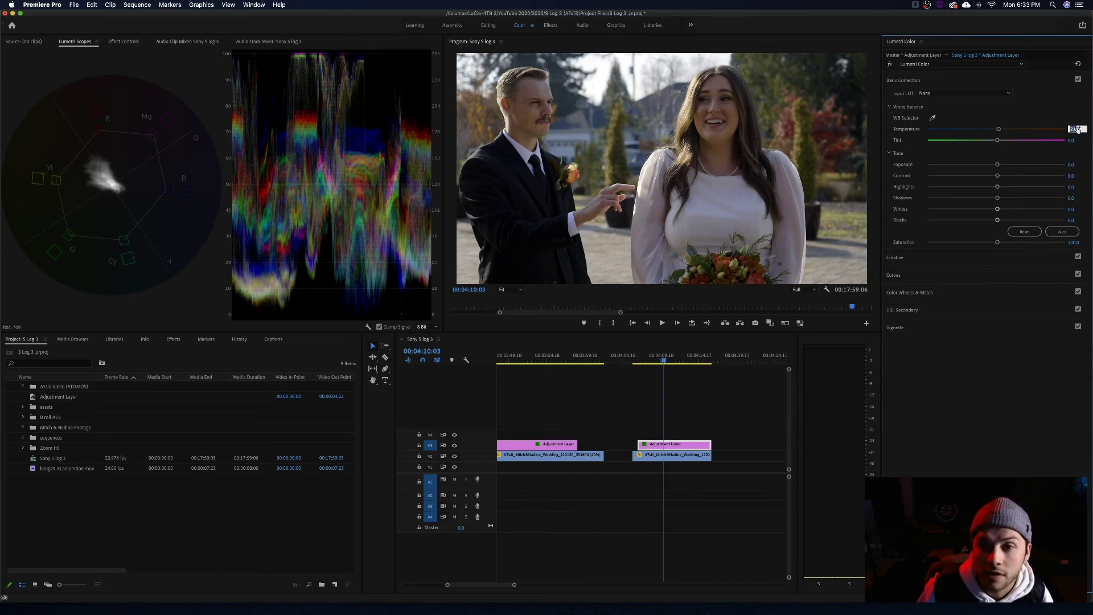
key("Return")
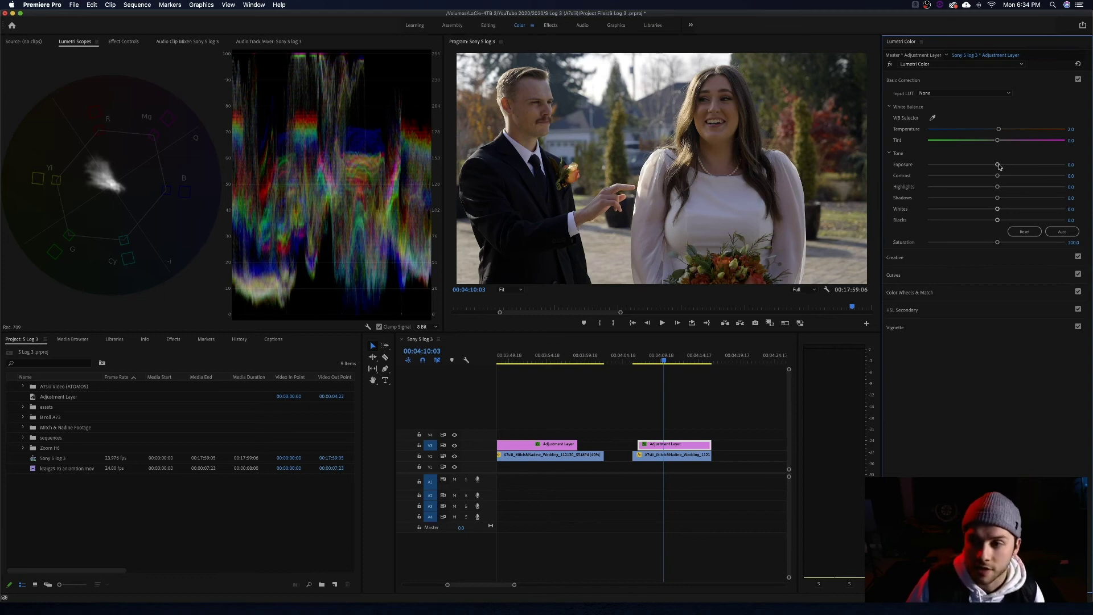
Raise Basic Correction Exposure to 0.4.
left_click_drag(997, 166, 997, 166)
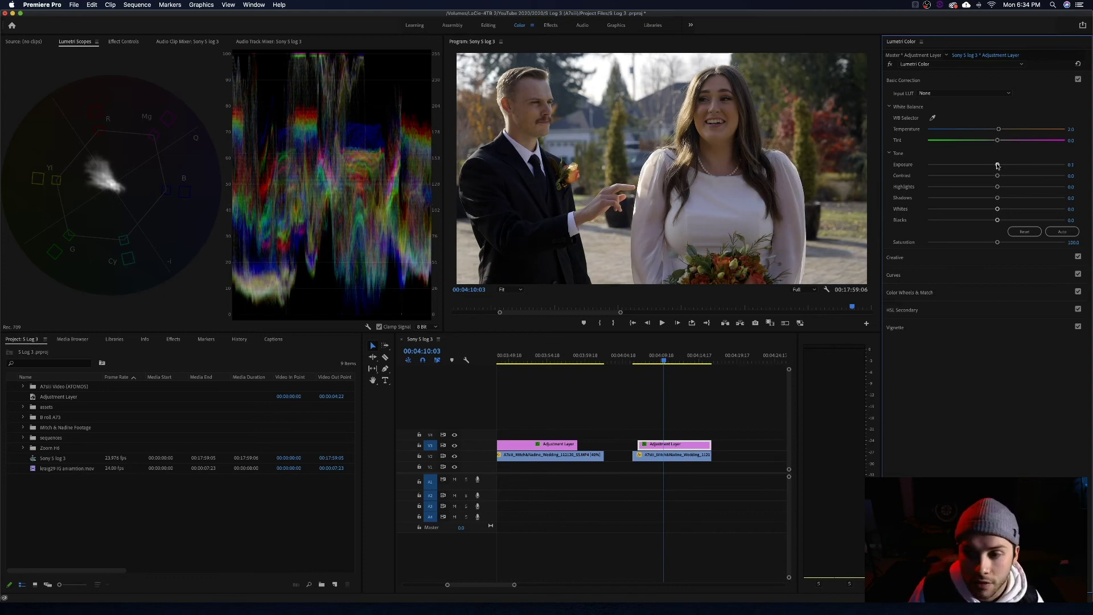
left_click(967, 291)
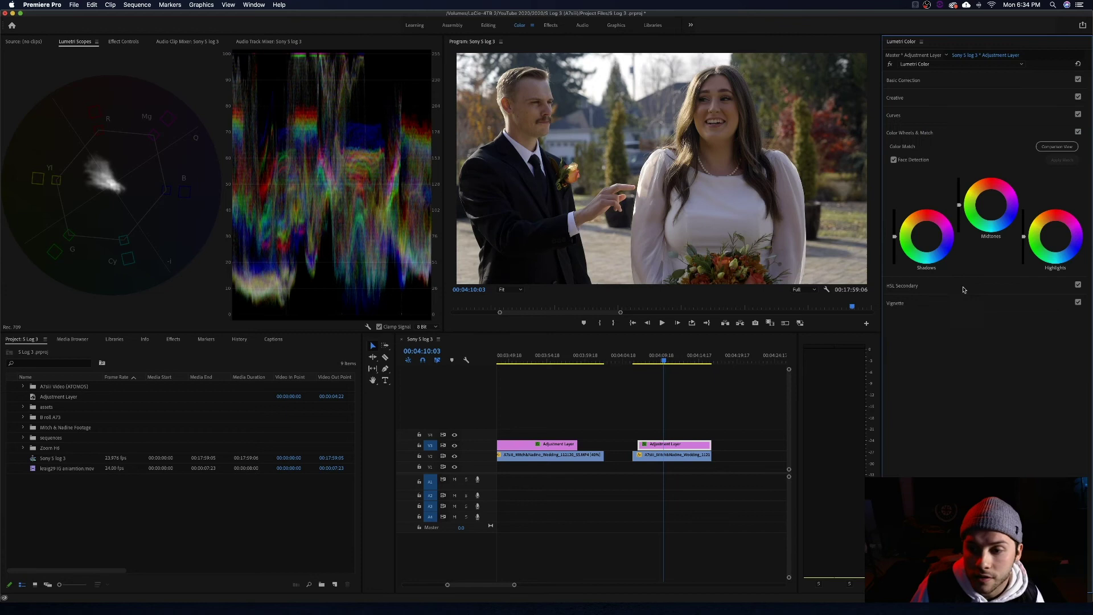
left_click(963, 298)
left_click(965, 116)
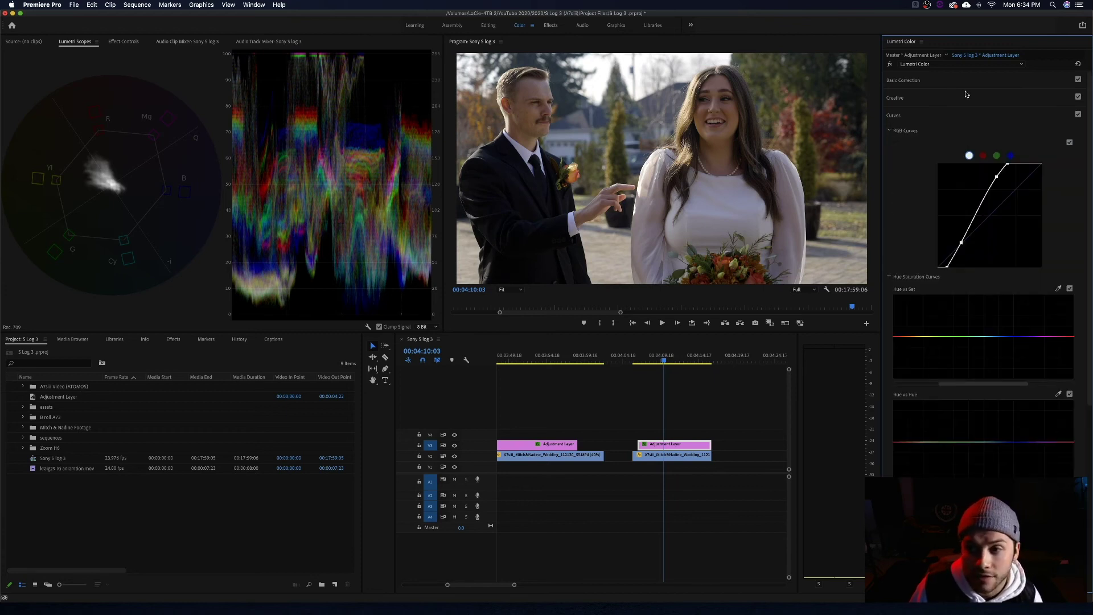
left_click(966, 97)
left_click(968, 80)
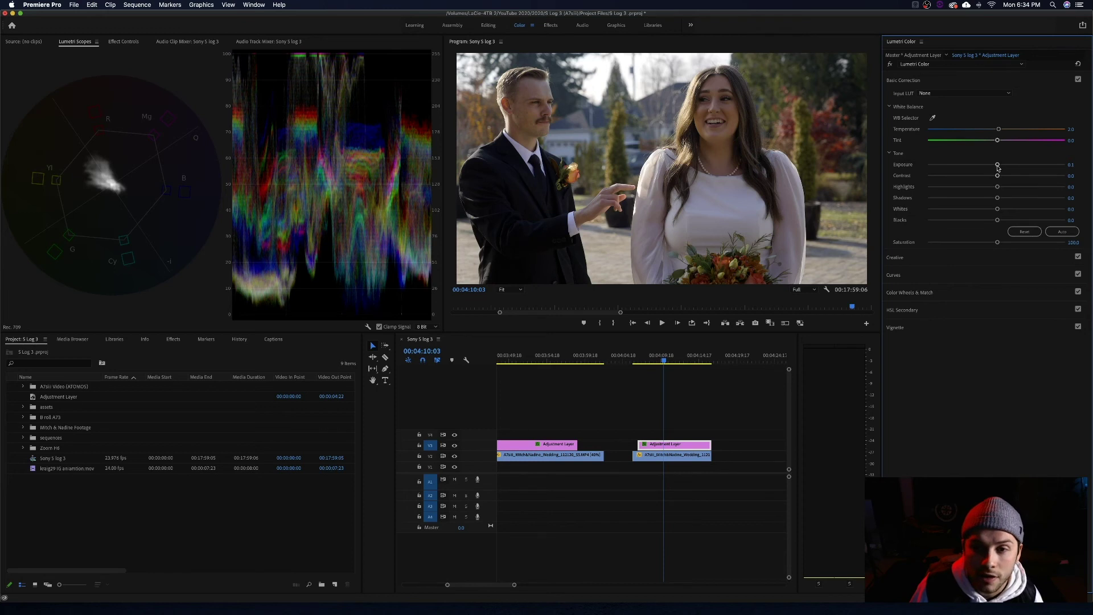
left_click_drag(998, 165, 991, 223)
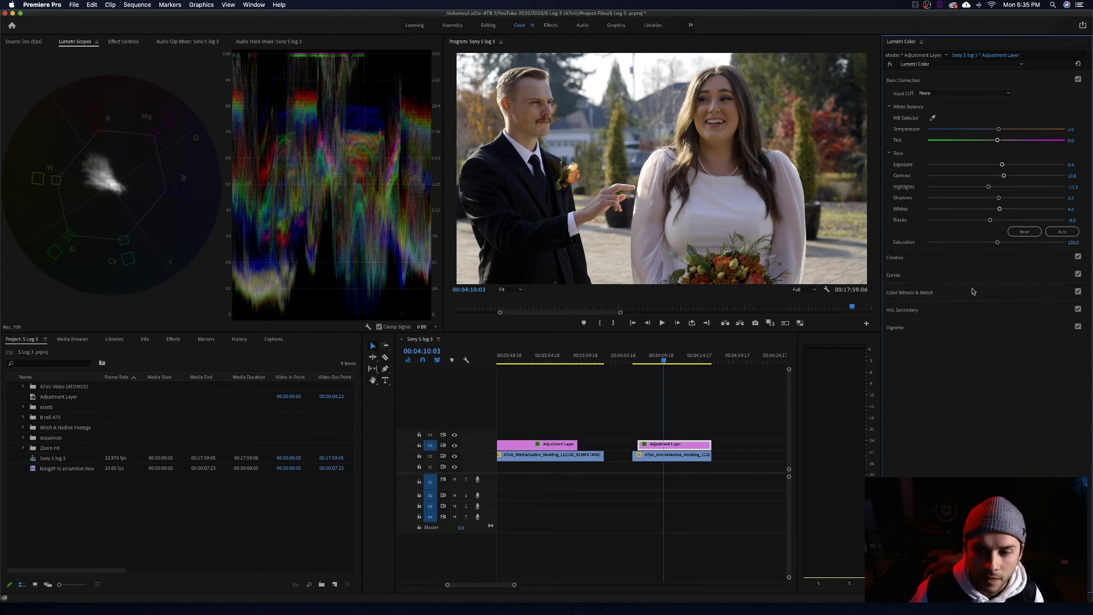
Key the magenta hues in HSL Secondary, widen the hue range, and check a later frame.
left_click(960, 309)
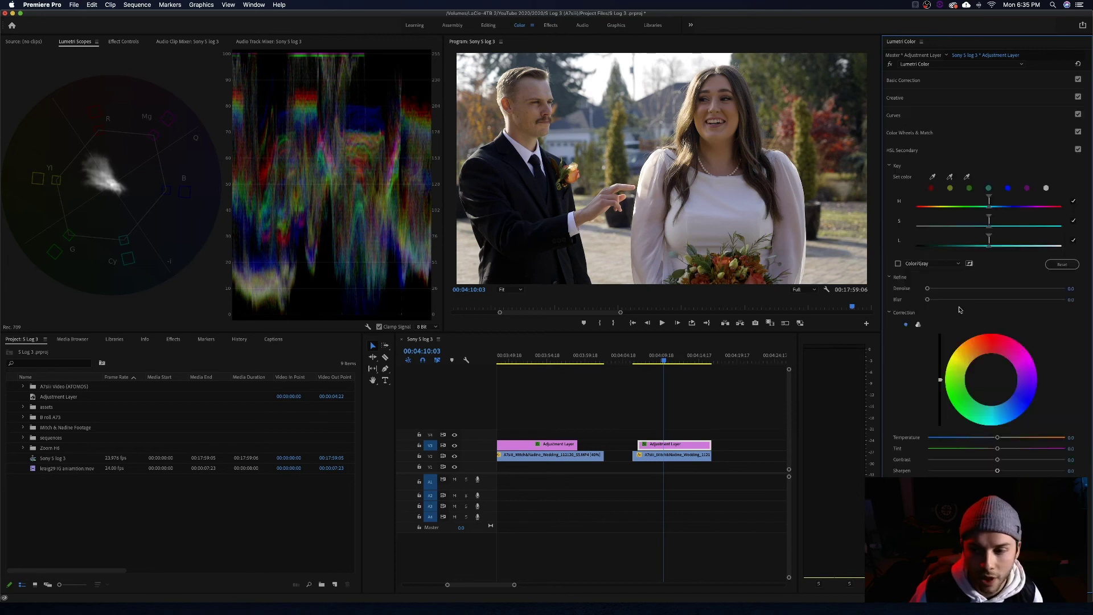
left_click(1027, 189)
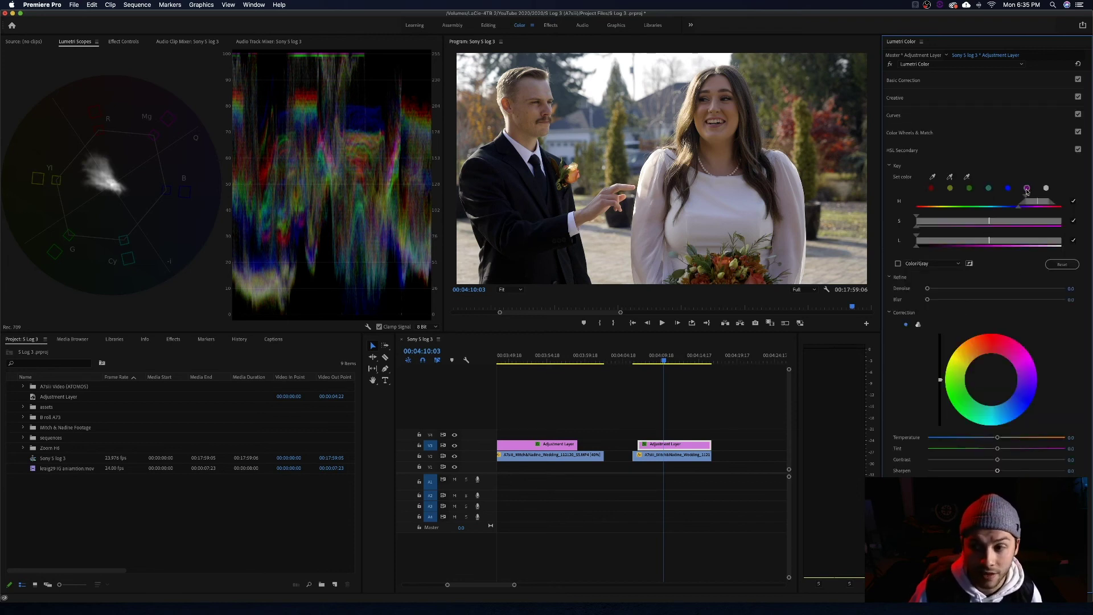
left_click_drag(1024, 200, 1032, 202)
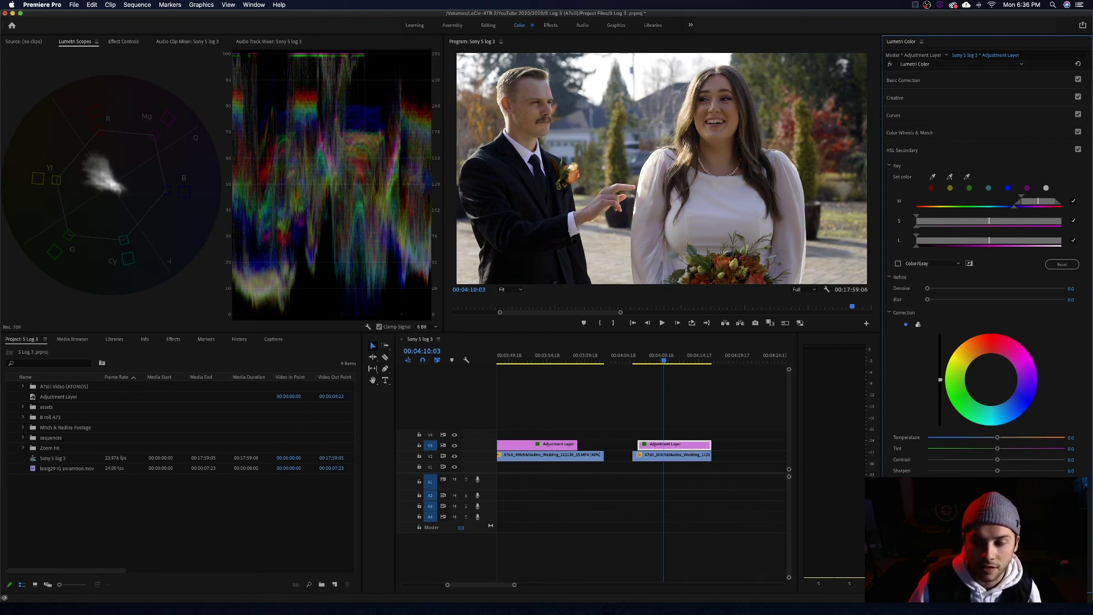
left_click(669, 360)
Step back to an earlier frame and switch Curves to the green channel.
key("j")
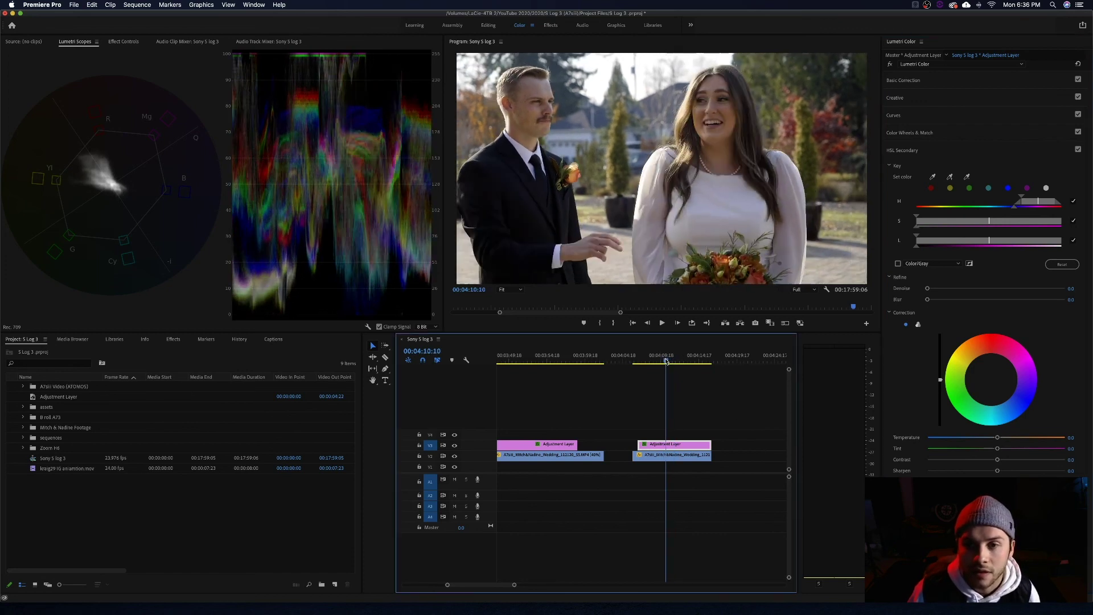
key("k")
left_click(935, 116)
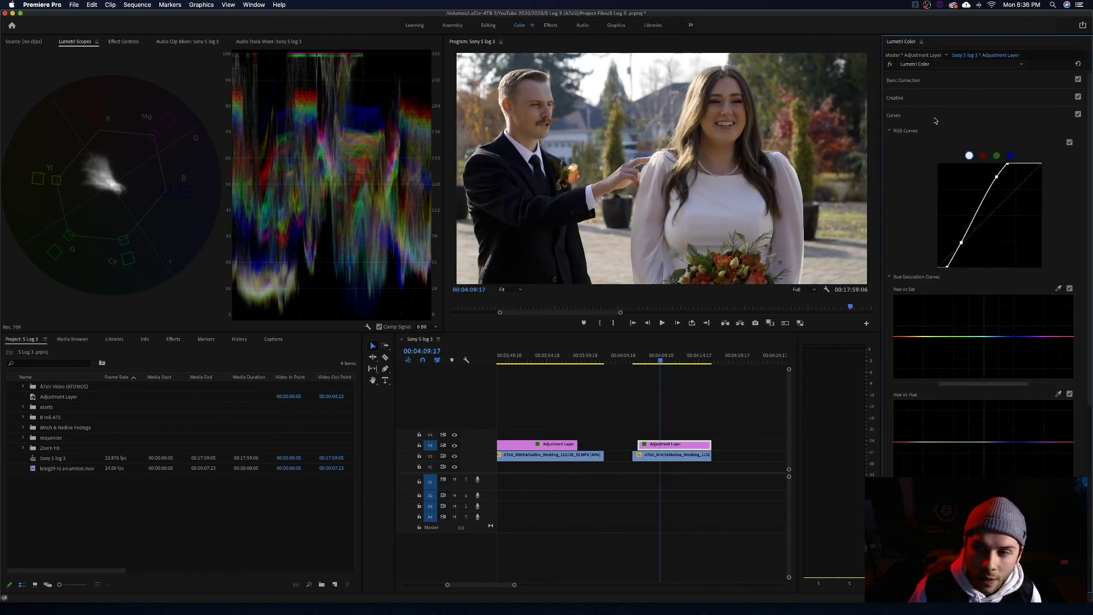
left_click(998, 156)
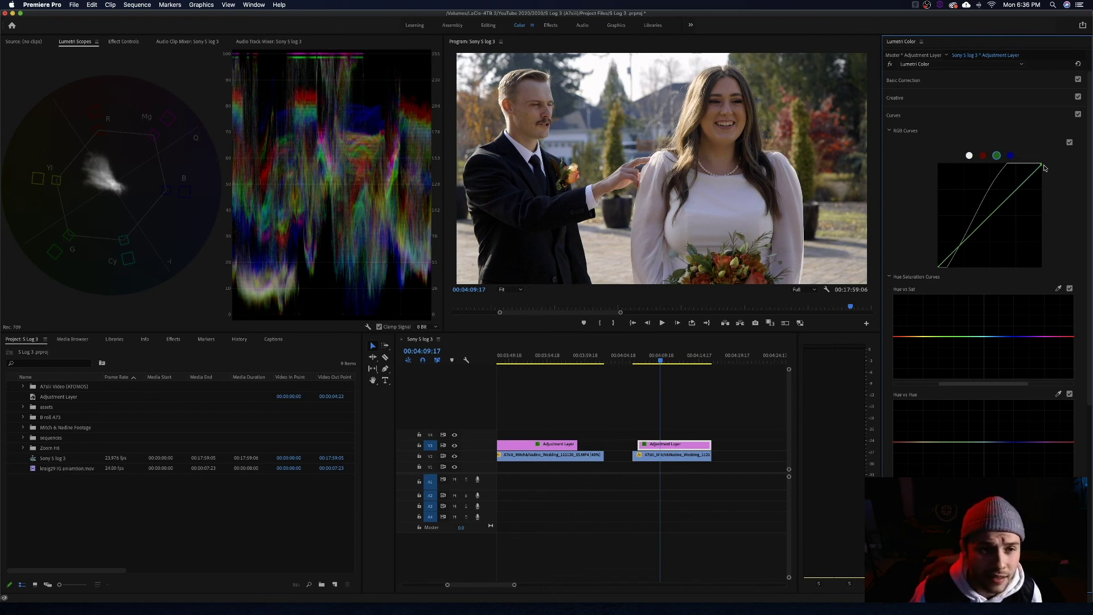
Raise Basic Correction Contrast from 10.8 to 18.3 while reviewing playback.
left_click(998, 80)
left_click(669, 376)
key("space")
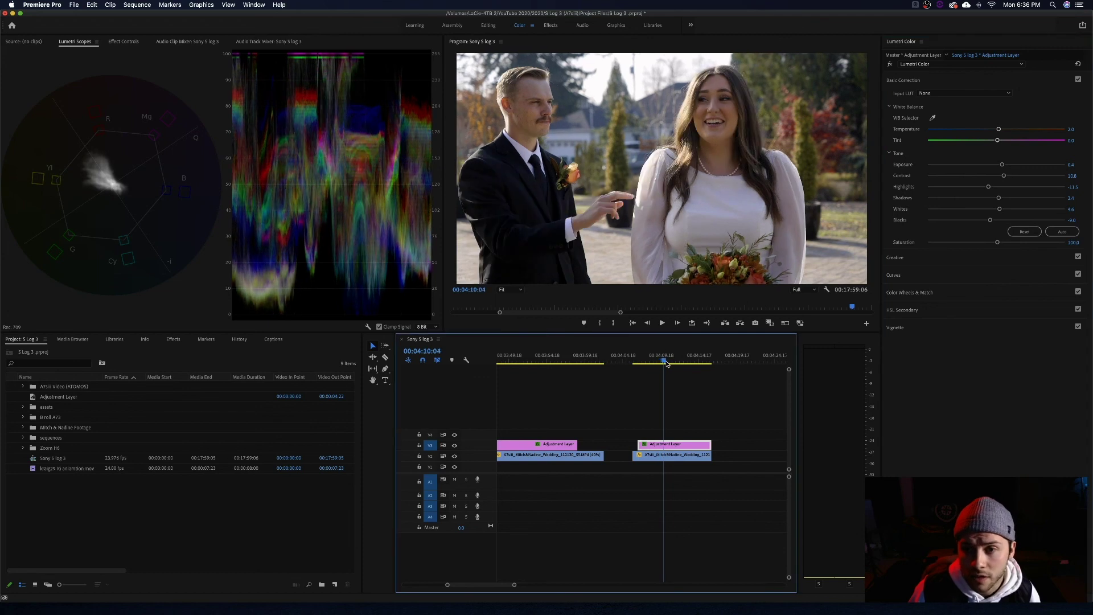
left_click_drag(1009, 176, 1009, 176)
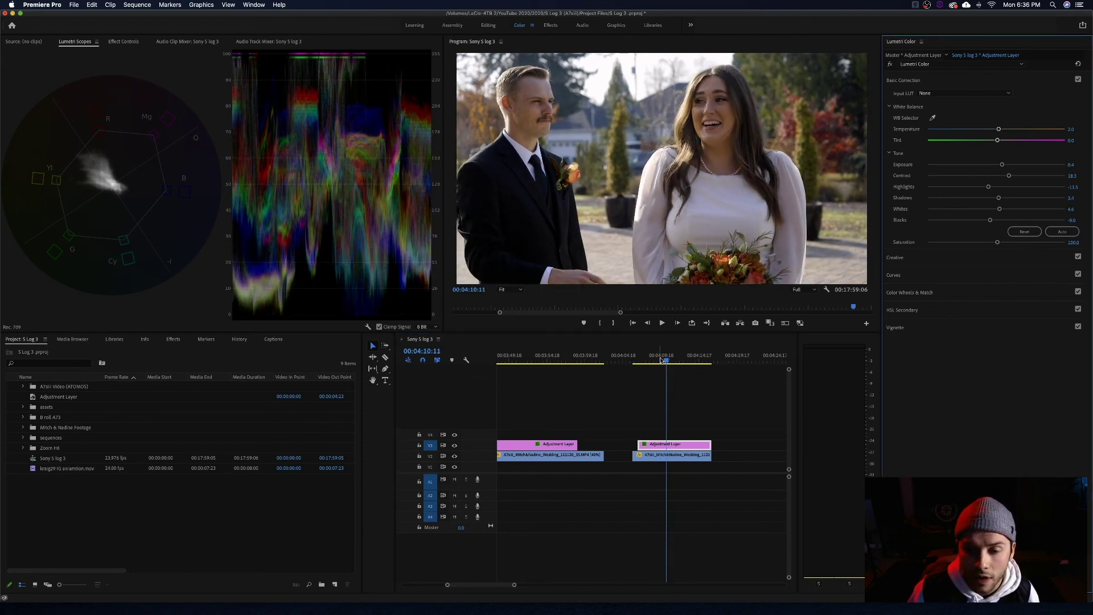
left_click_drag(662, 359, 635, 362)
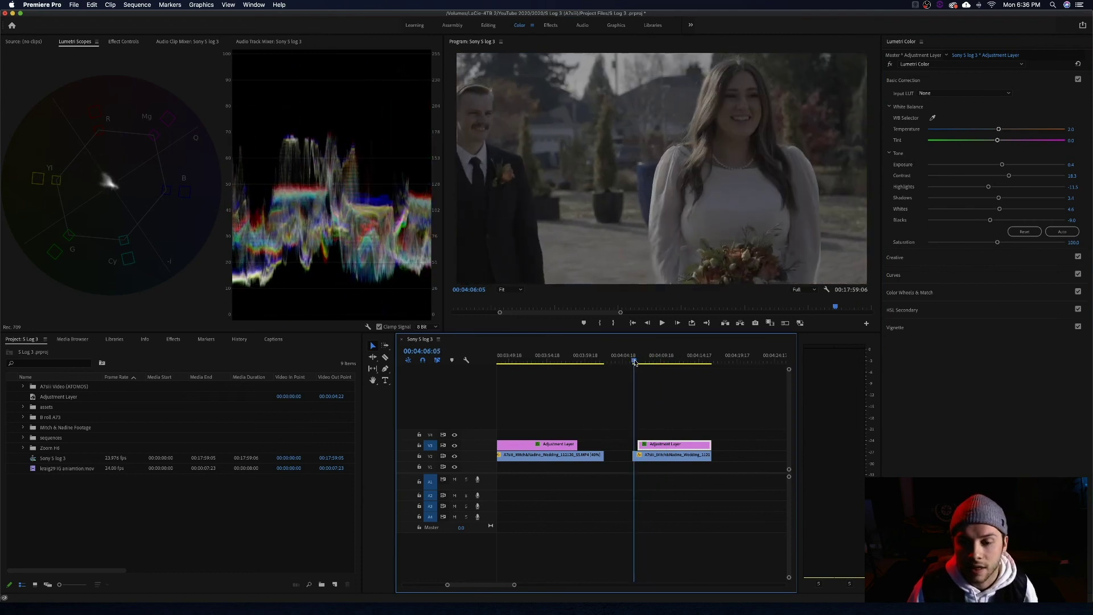
key("space")
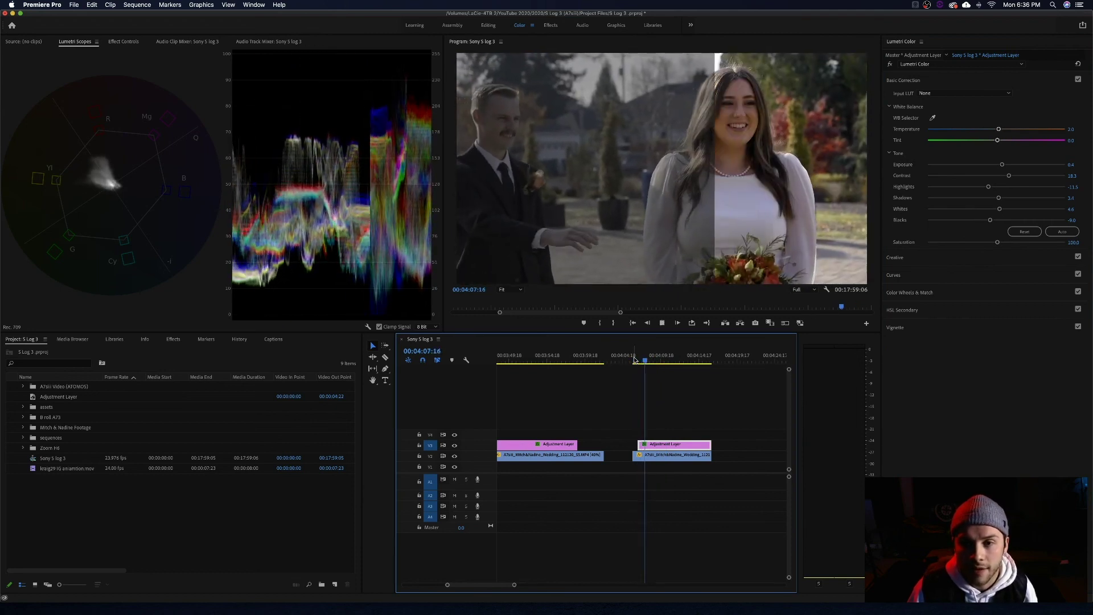